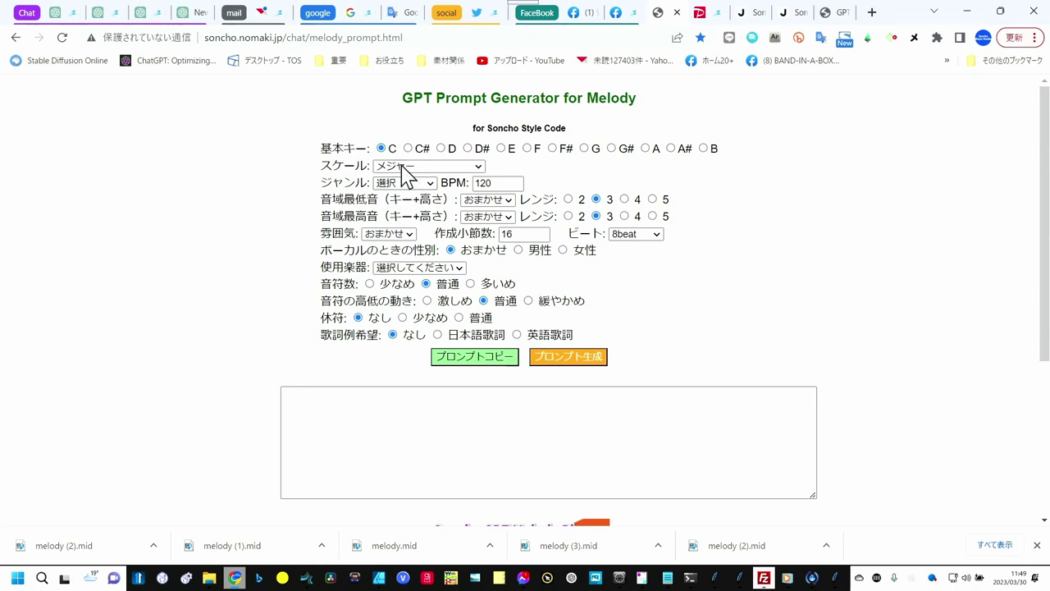
- Keep the メジャー scale, choose the ポップス genre, and set the note range C3 to F4
left_click(406, 166)
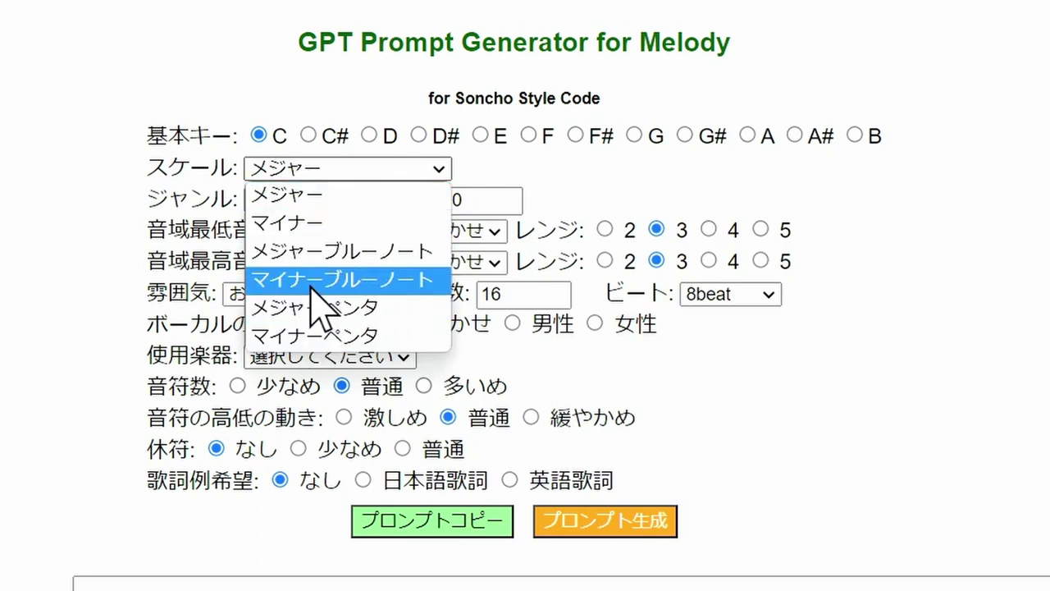
left_click(543, 173)
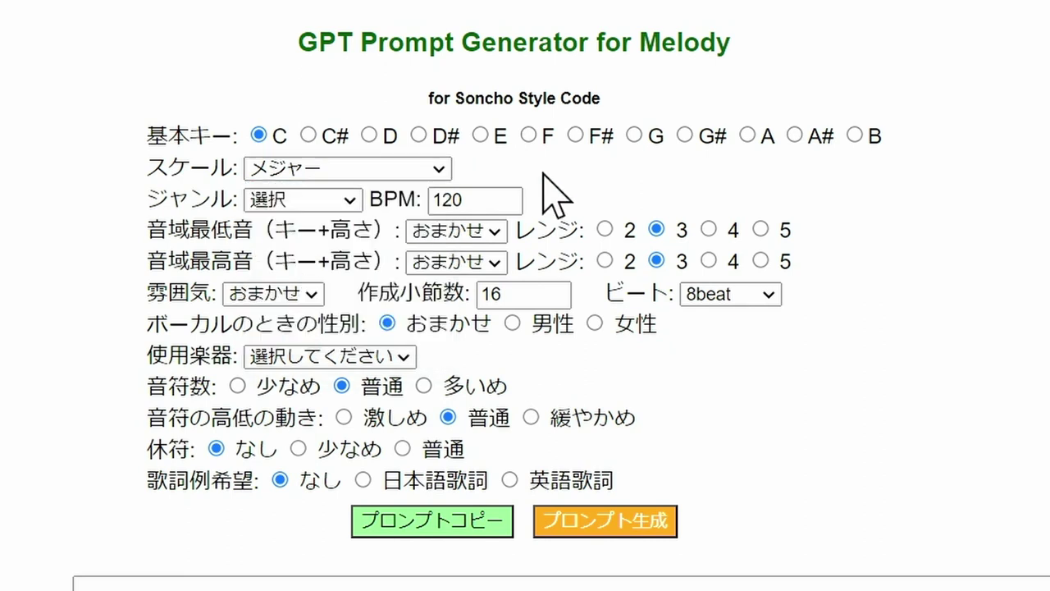
left_click(357, 205)
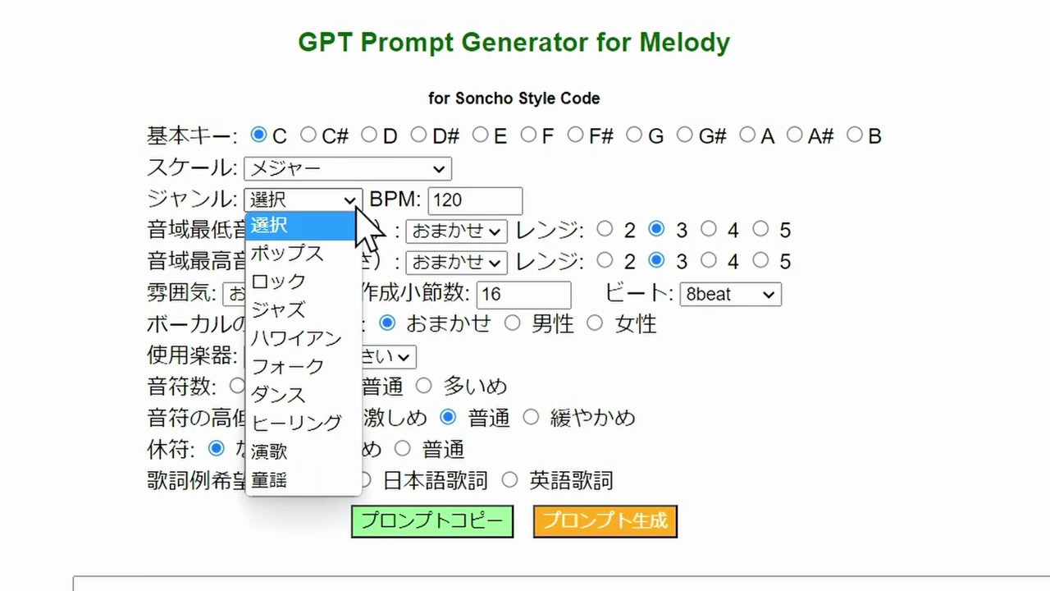
left_click(287, 256)
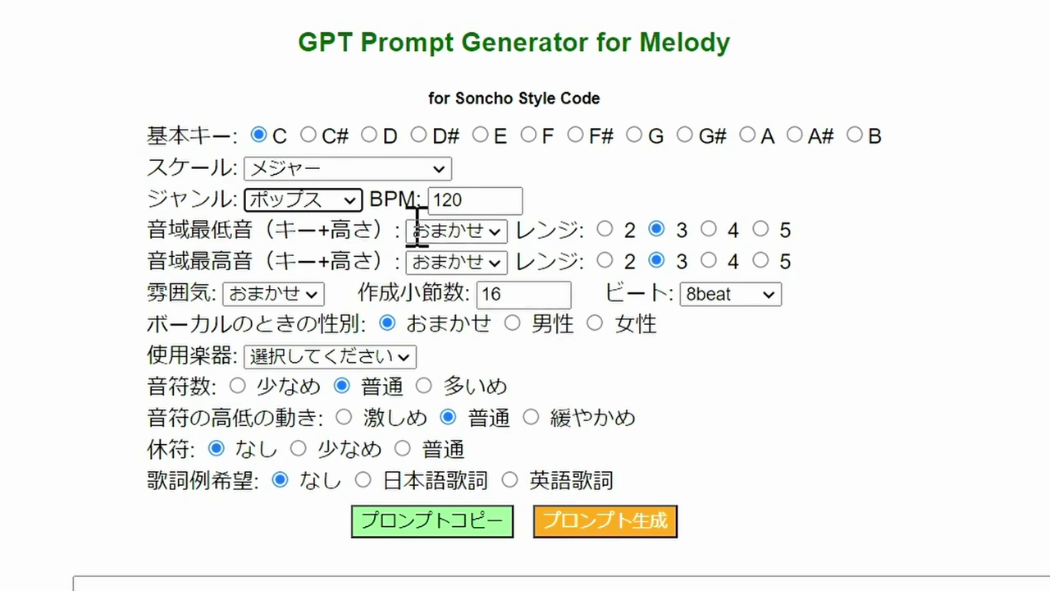
left_click(482, 232)
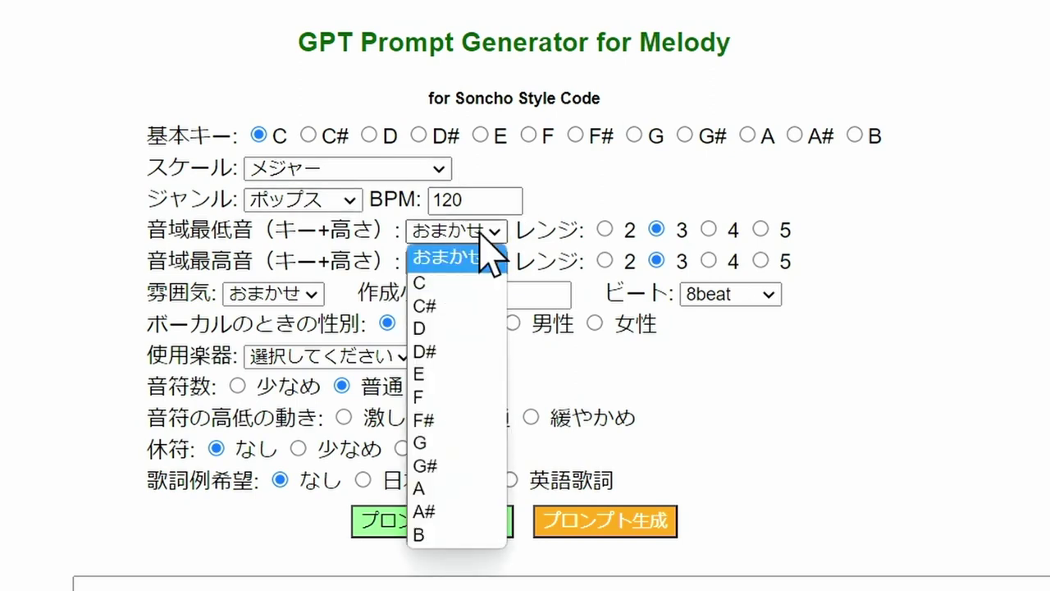
left_click(480, 284)
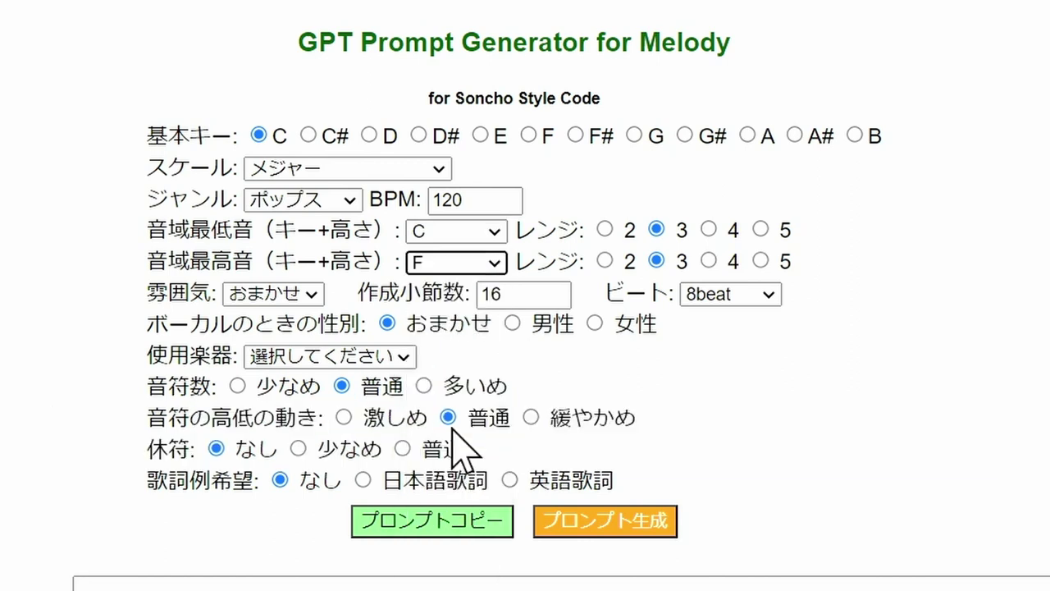
left_click(707, 260)
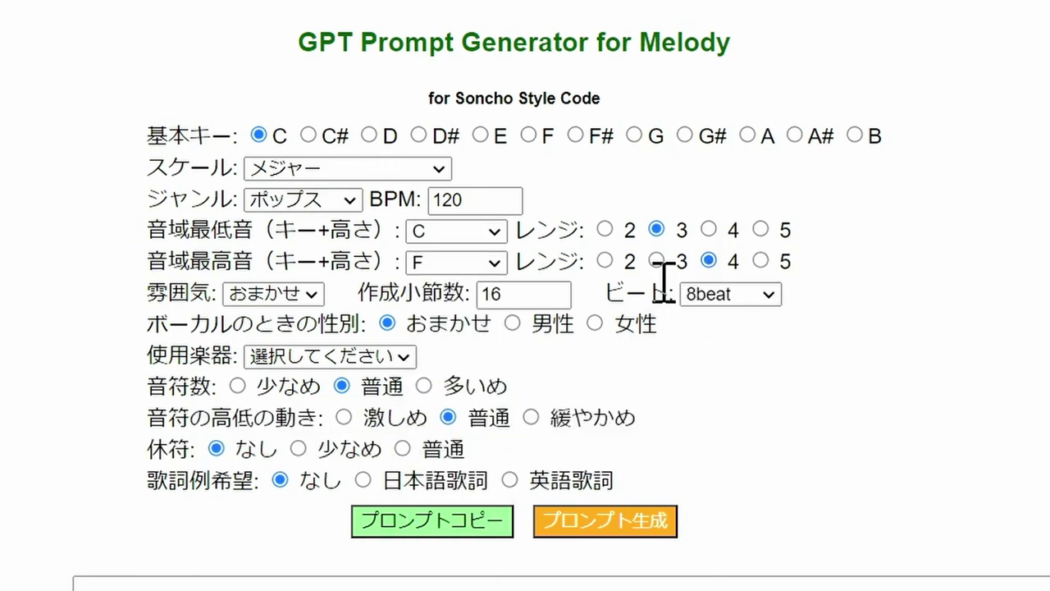
- Choose the 元気な mood and change the bar count from 16 to 32
left_click(305, 299)
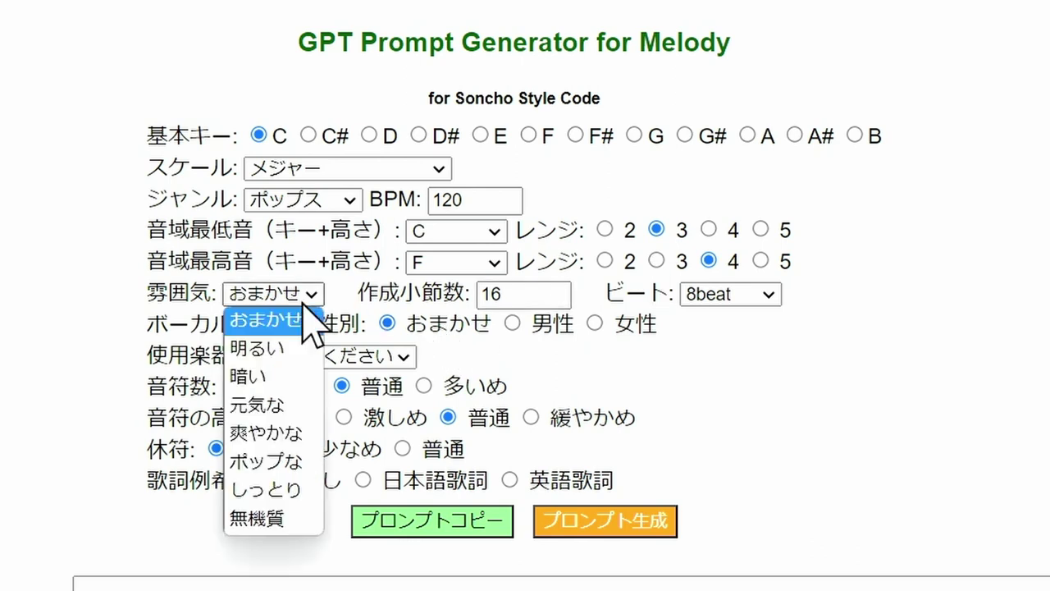
left_click(270, 417)
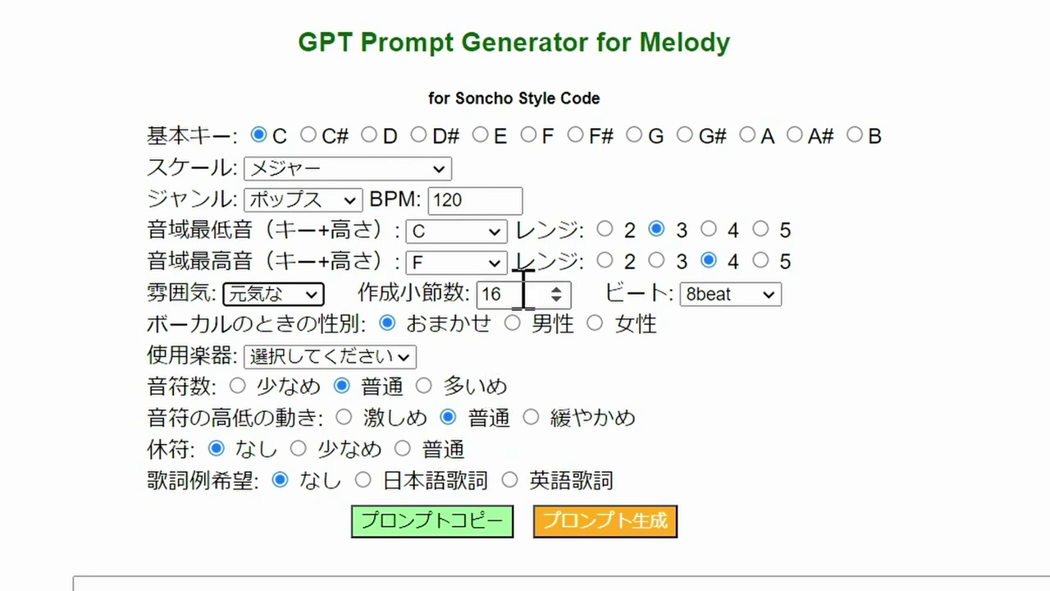
left_click(524, 288)
left_click_drag(489, 288, 446, 287)
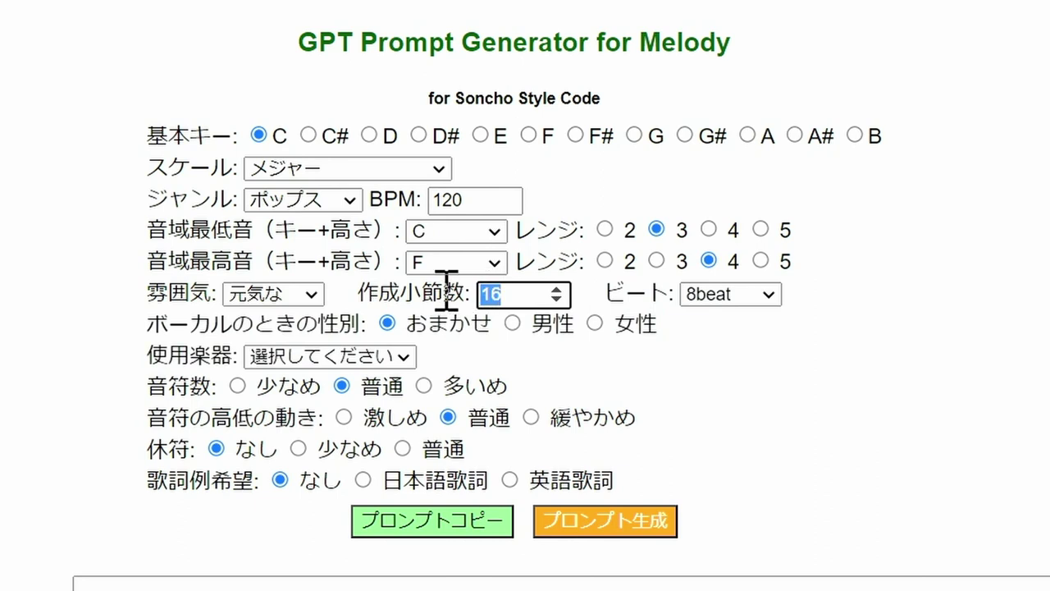
type("32")
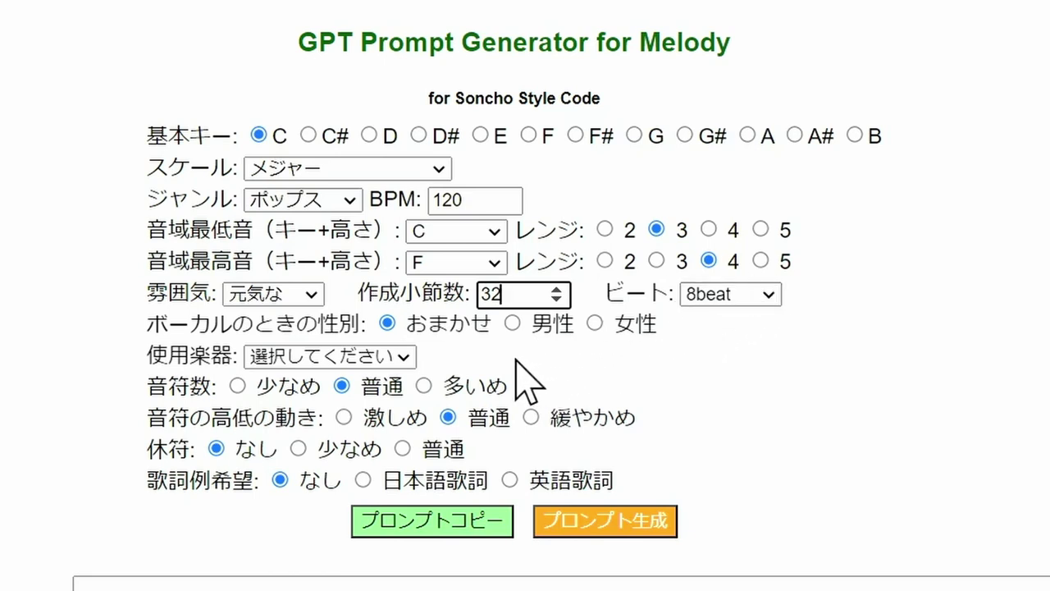
- Pick 木管楽器 as the instrument, ask for more notes, and request Japanese example lyrics
left_click(406, 357)
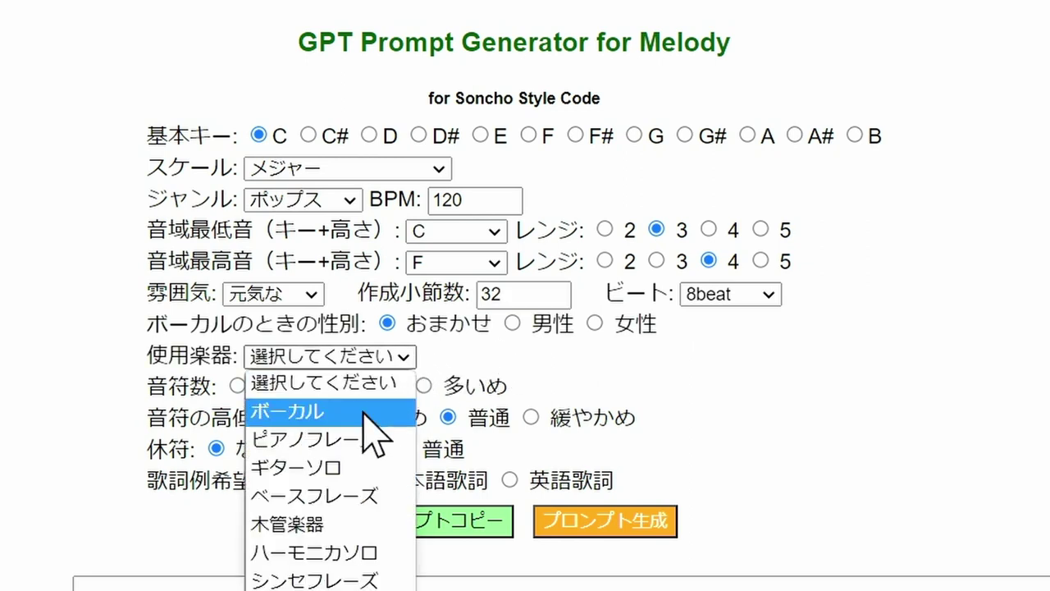
left_click(344, 531)
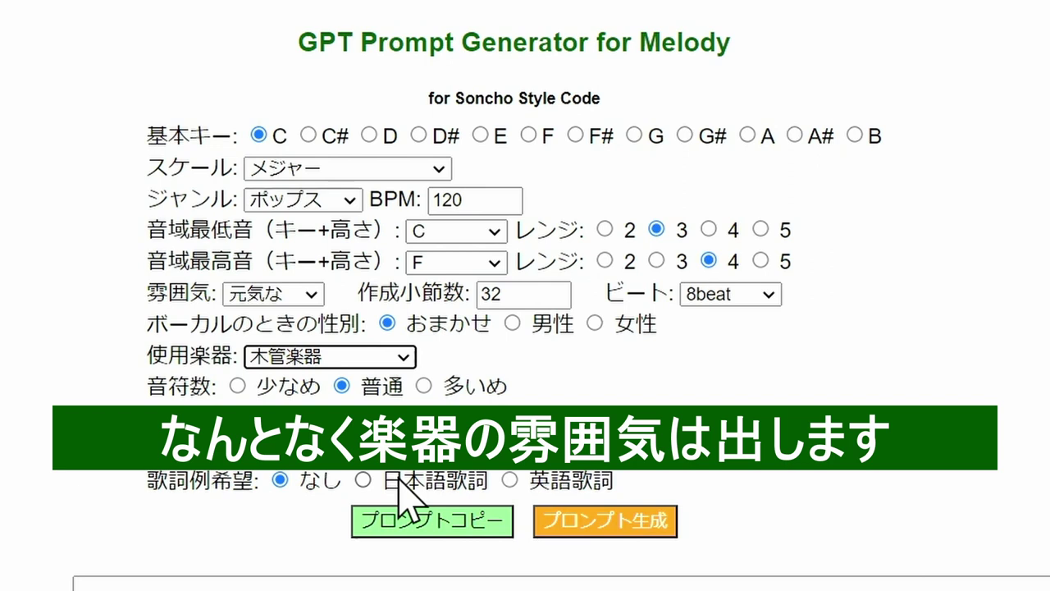
left_click(462, 397)
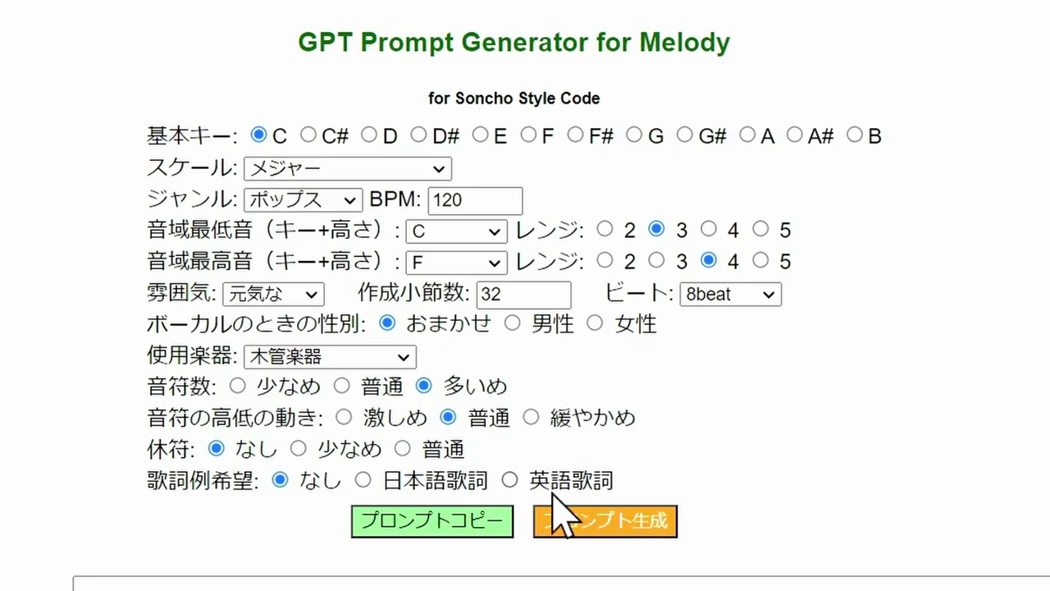
left_click(364, 480)
left_click(602, 525)
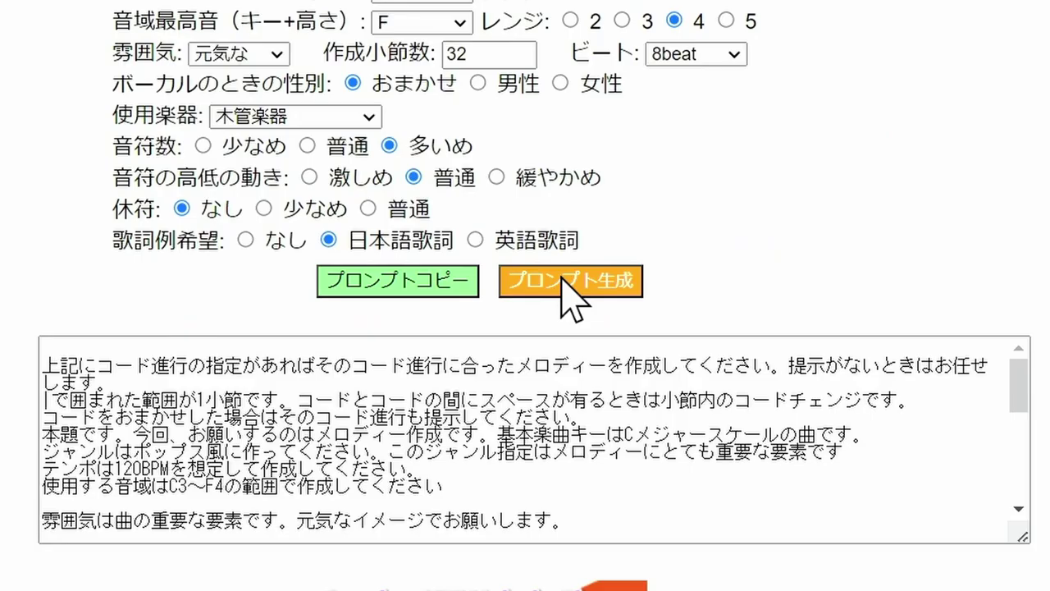
scroll(396, 455, "down", 5)
scroll(397, 455, "up", 3)
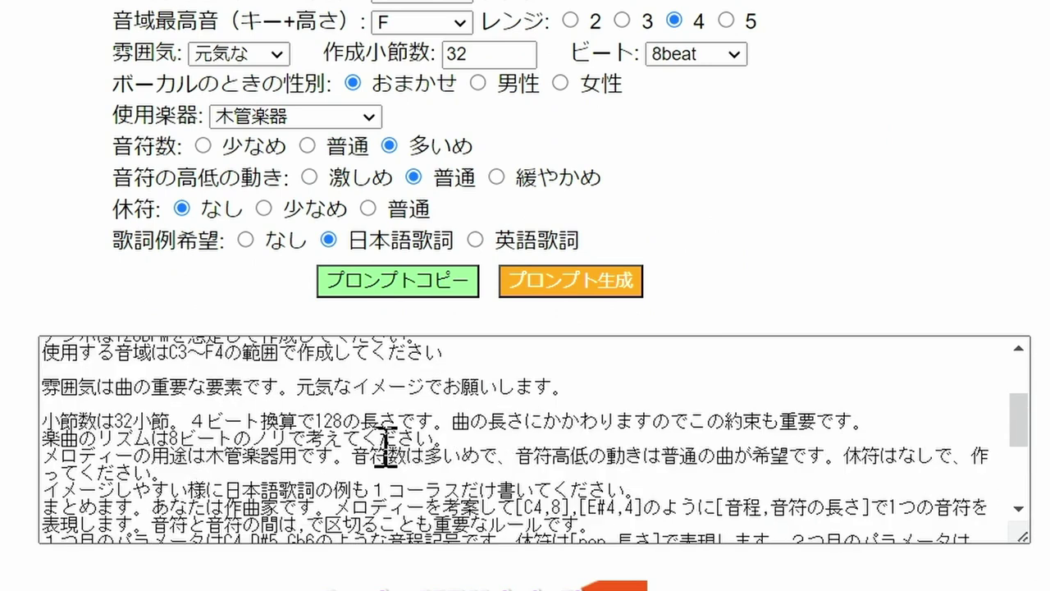
scroll(385, 447, "up", 3)
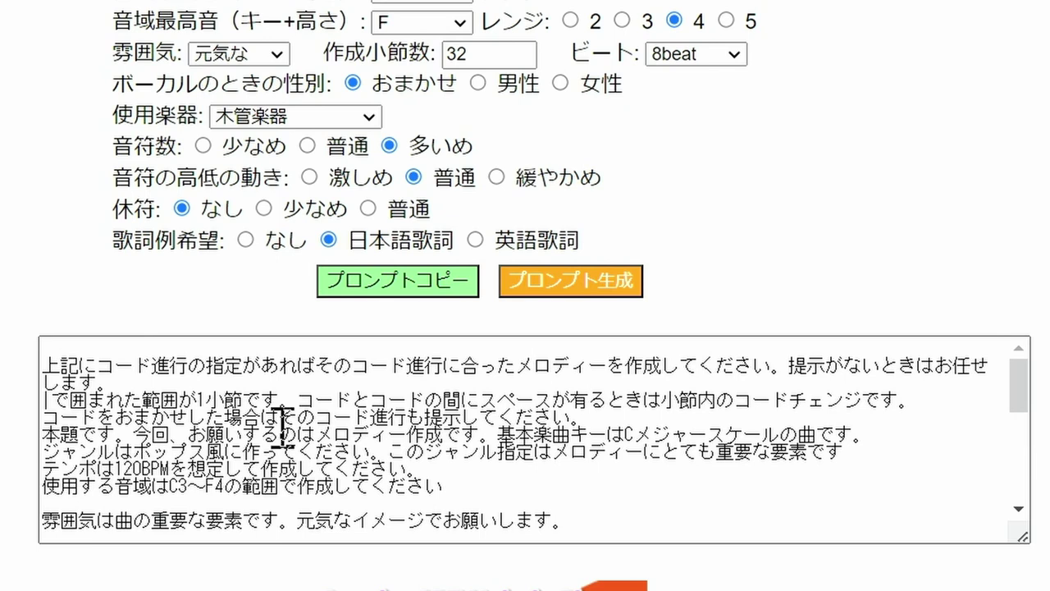
scroll(273, 415, "down", 5)
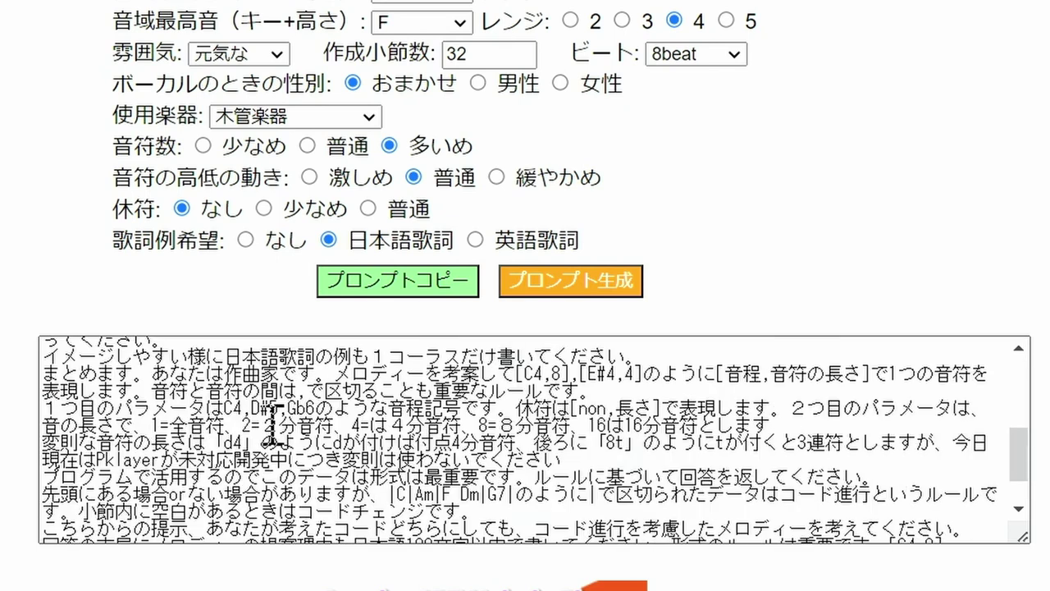
scroll(273, 410, "down", 3)
scroll(271, 415, "down", 2)
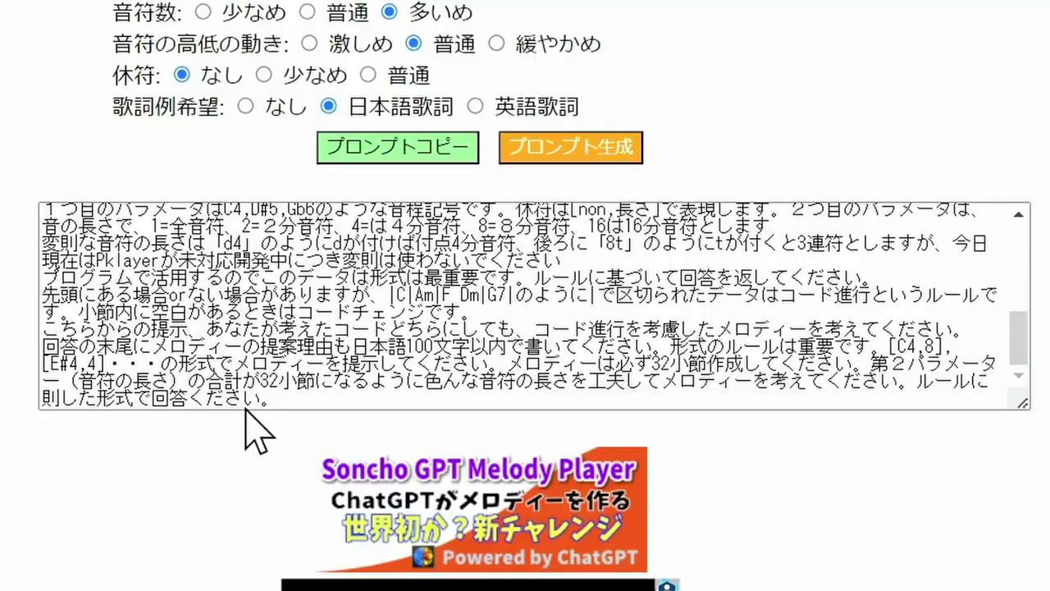
scroll(246, 371, "up", 4)
scroll(244, 365, "up", 3)
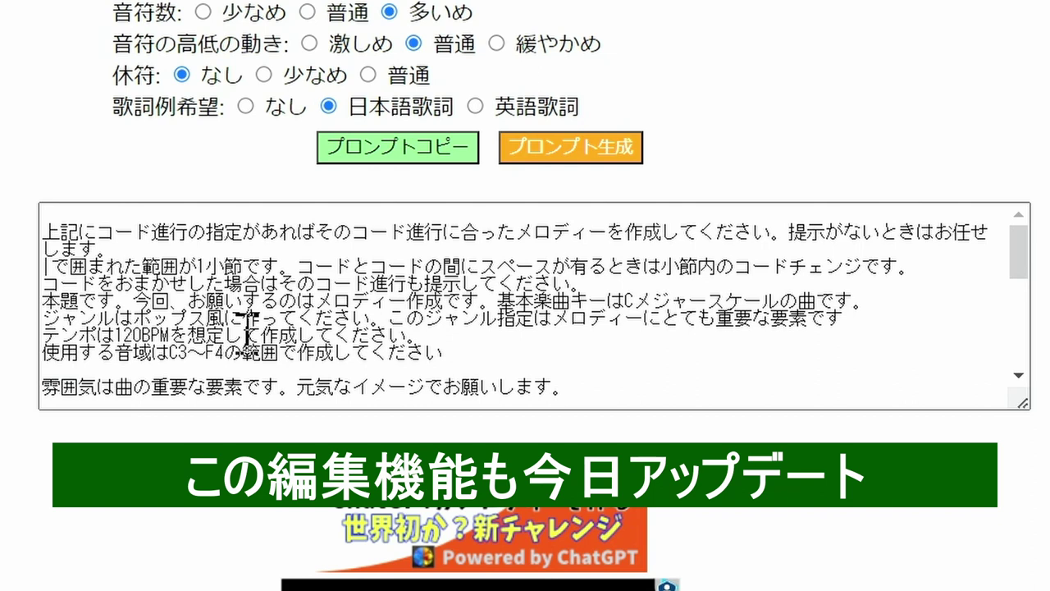
- Insert J before ポップス in the generated prompt so the genre reads Jポップス
left_click(137, 319)
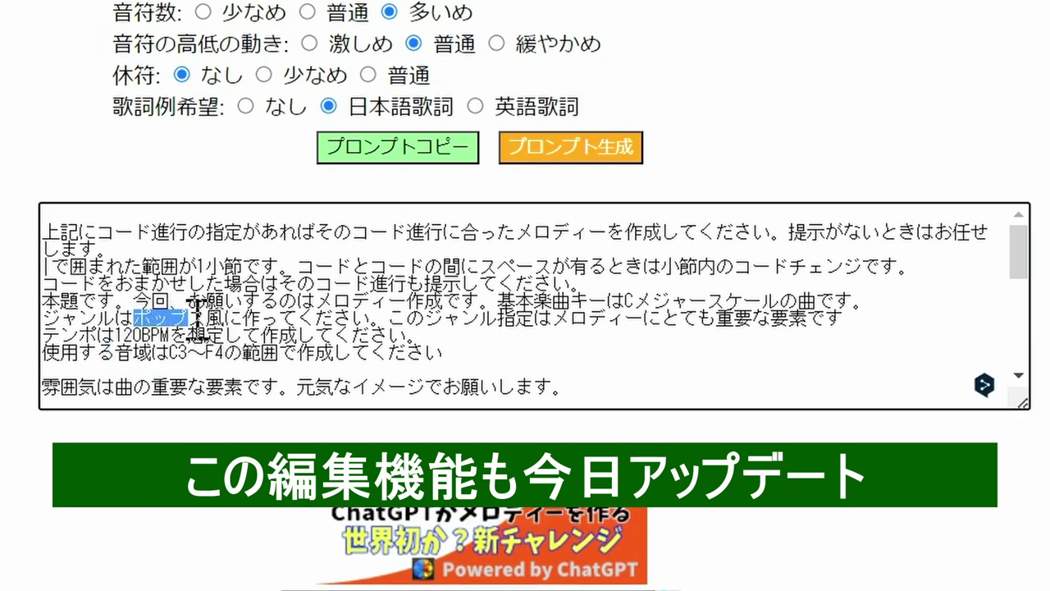
left_click_drag(137, 318, 212, 318)
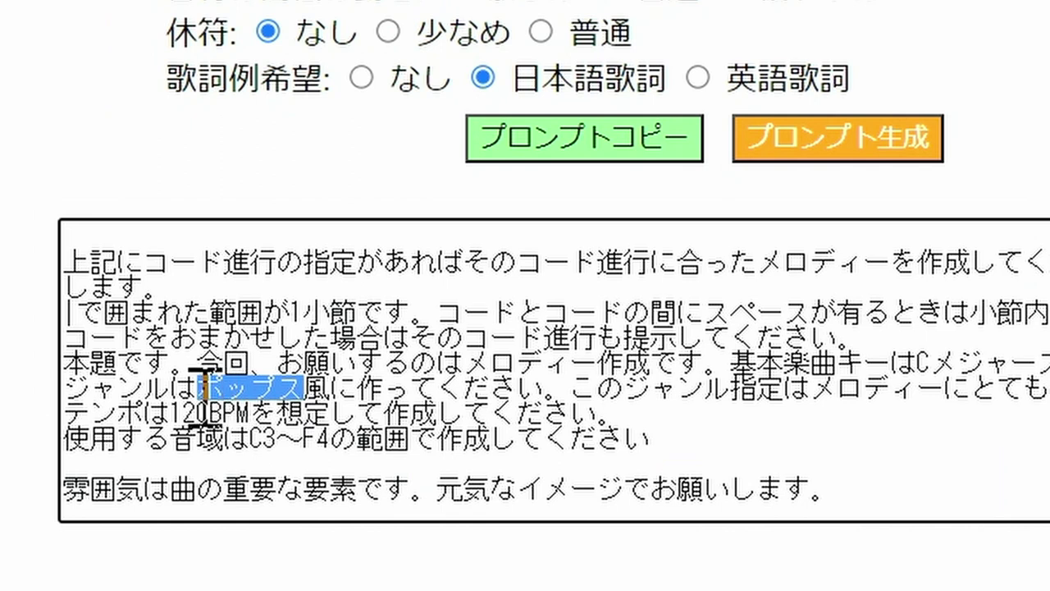
left_click(205, 392)
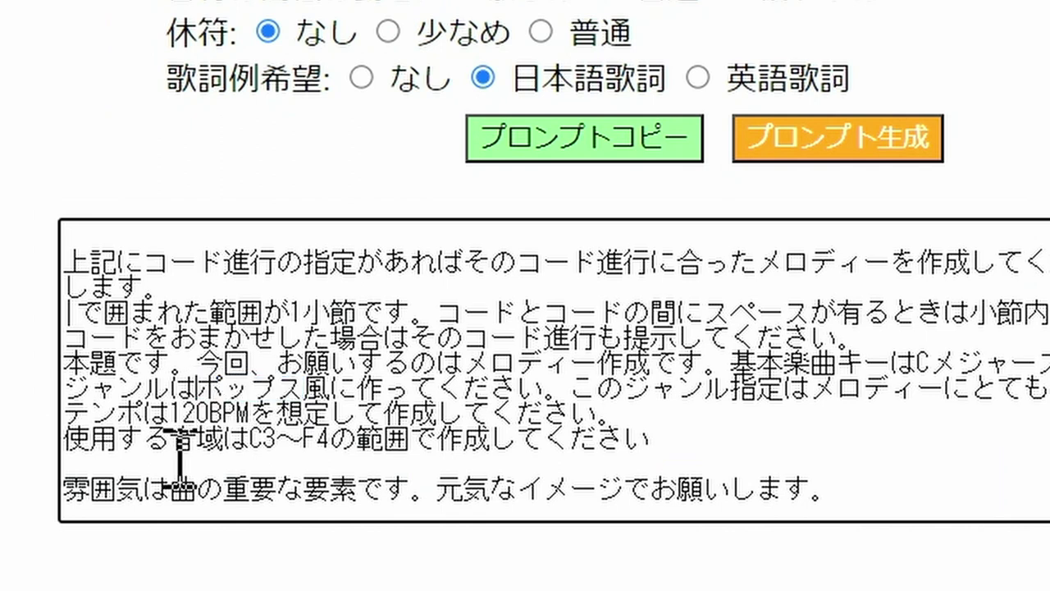
type("J")
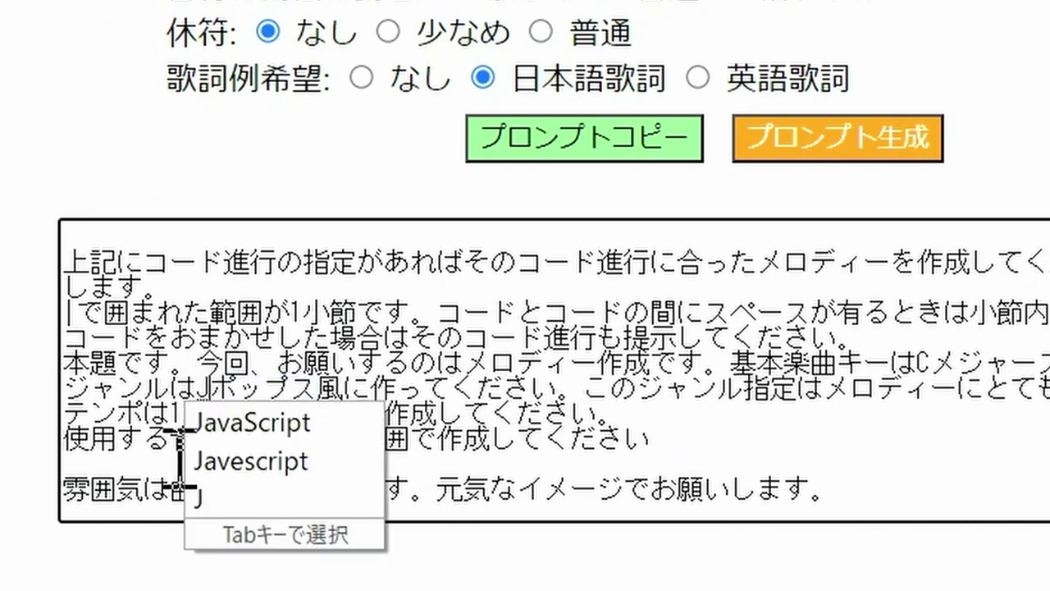
key("Escape")
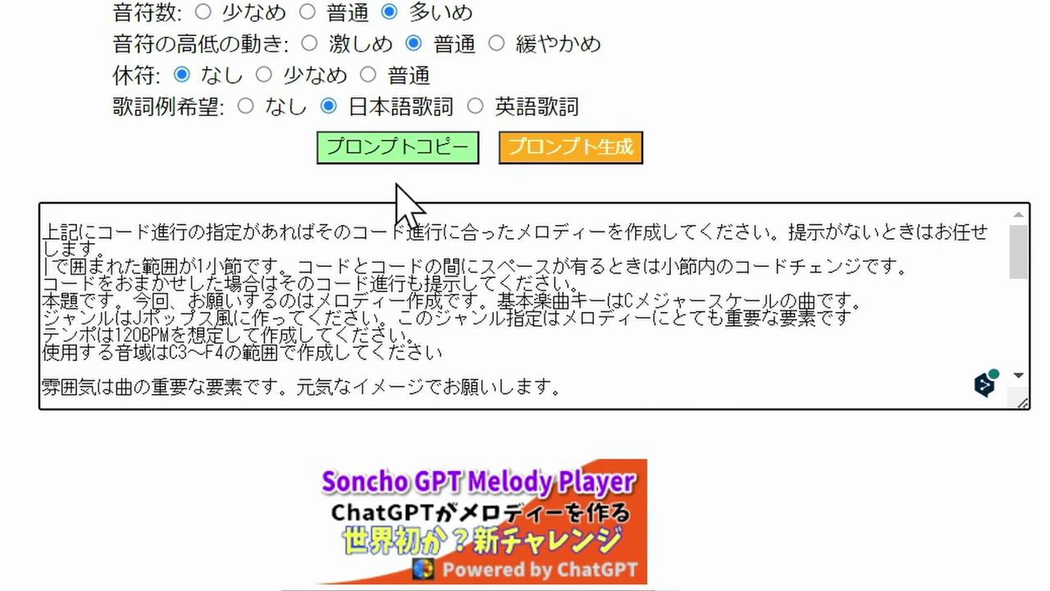
- Copy the whole prompt to the clipboard and dismiss the copied notice
left_click(401, 147)
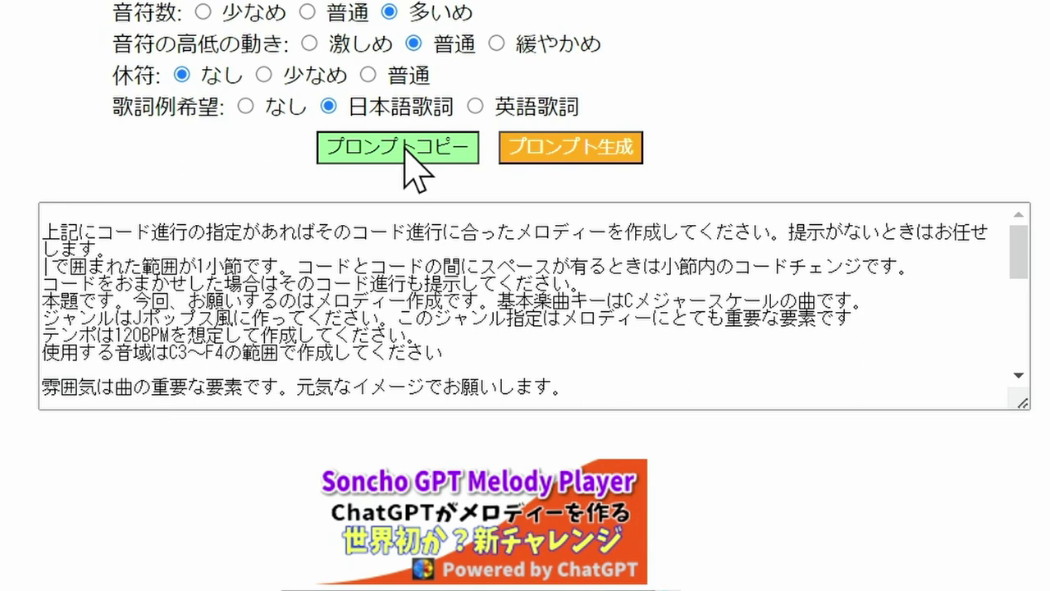
left_click(404, 149)
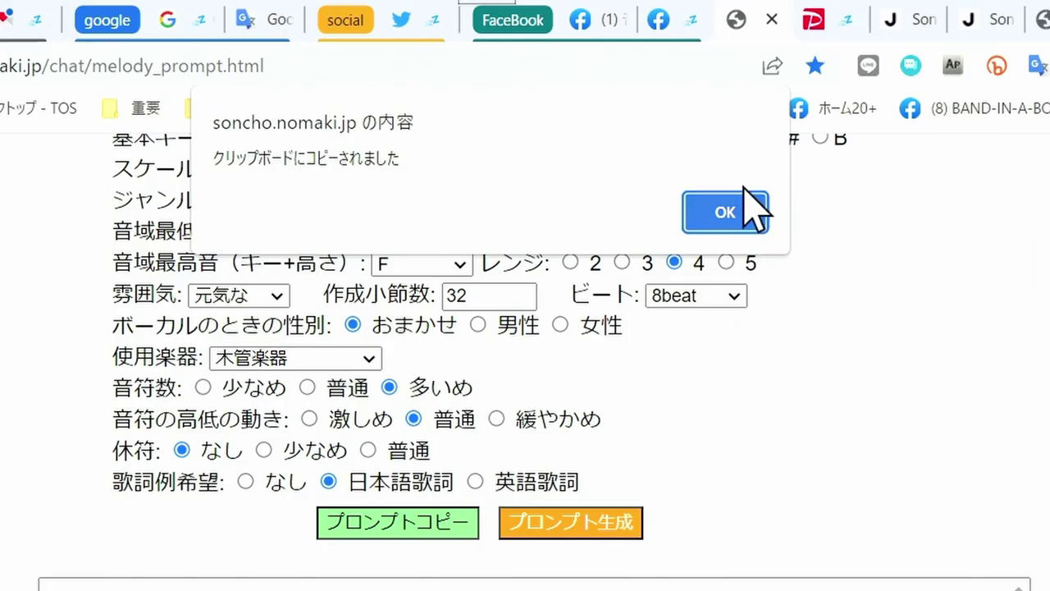
left_click(740, 206)
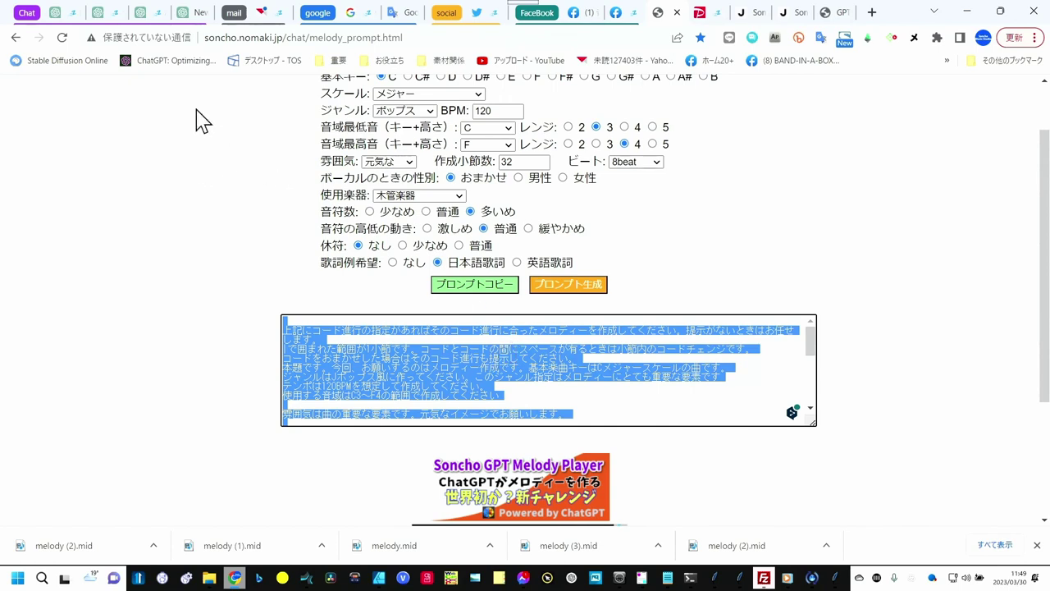
- Paste the copied melody prompt into the GPT-4 chat in ChatGPT and send it
left_click(197, 13)
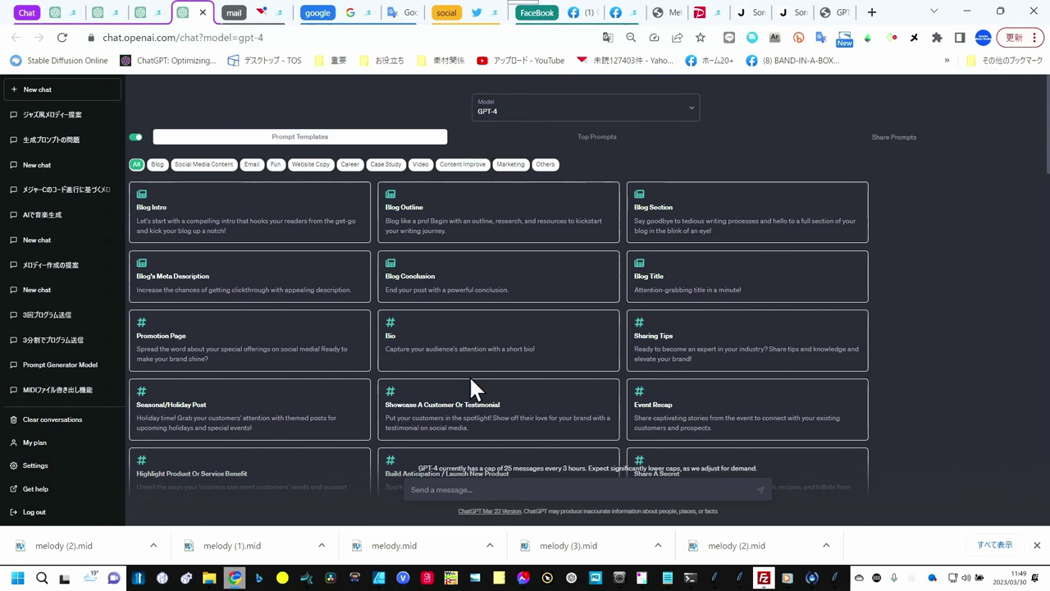
left_click(444, 489)
key("ctrl+v")
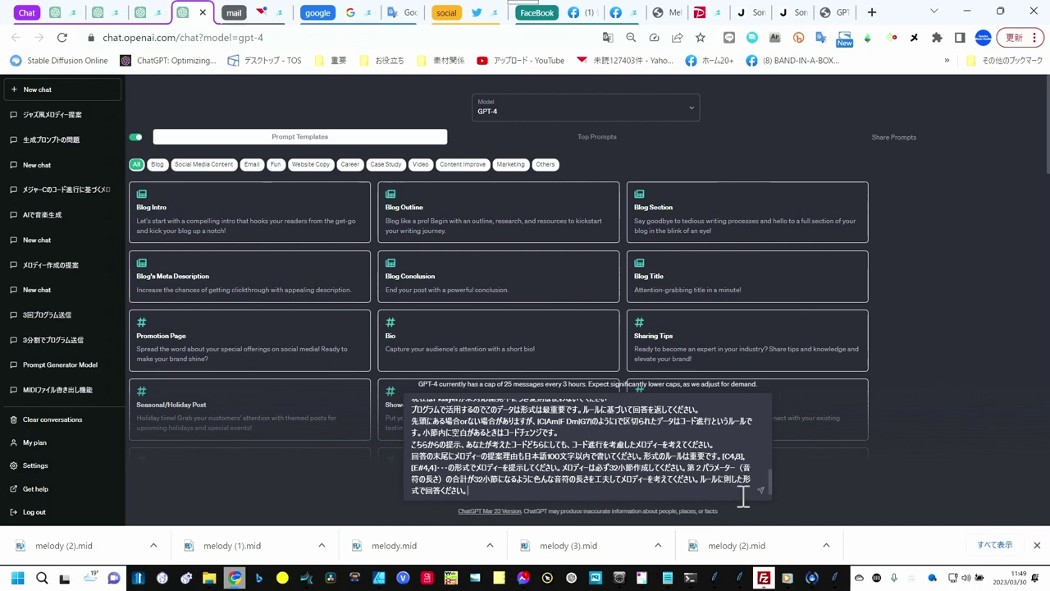
left_click(760, 489)
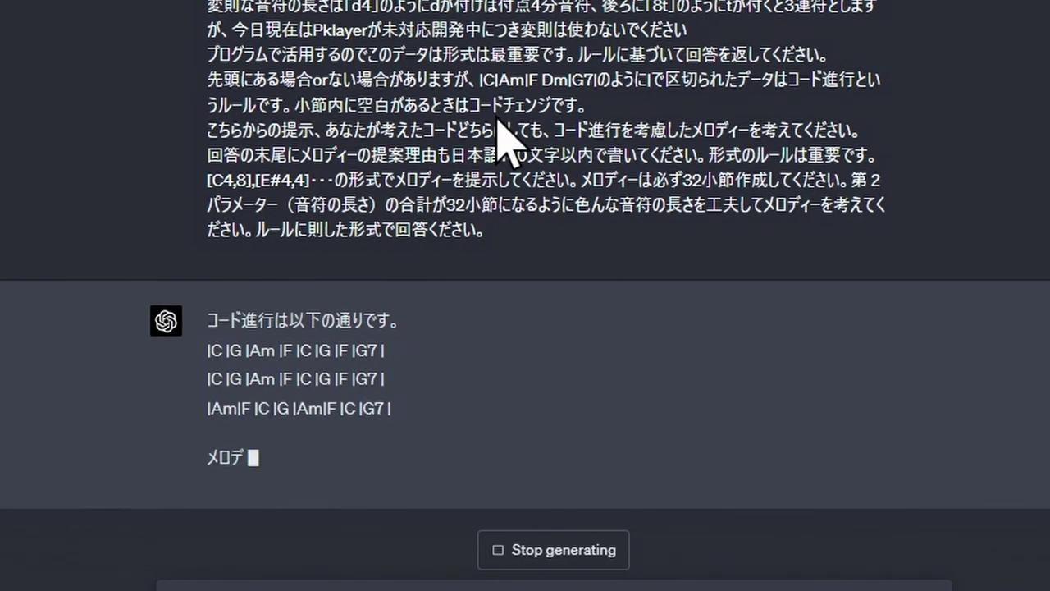
- Scroll through ChatGPT's finished reply and select the generated melody note code
scroll(503, 141, "down", 2)
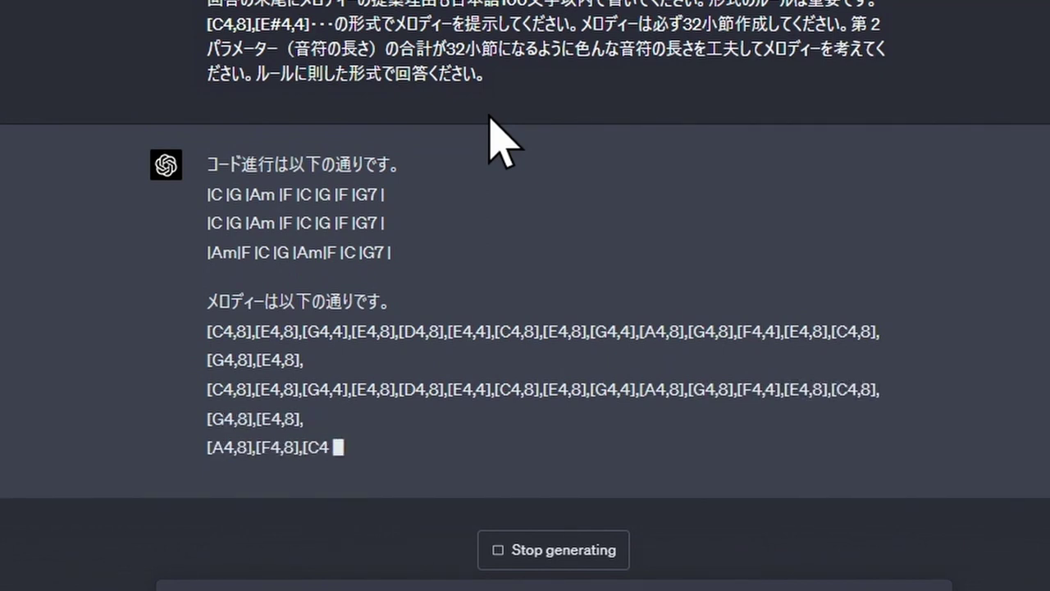
scroll(492, 402, "down", 3)
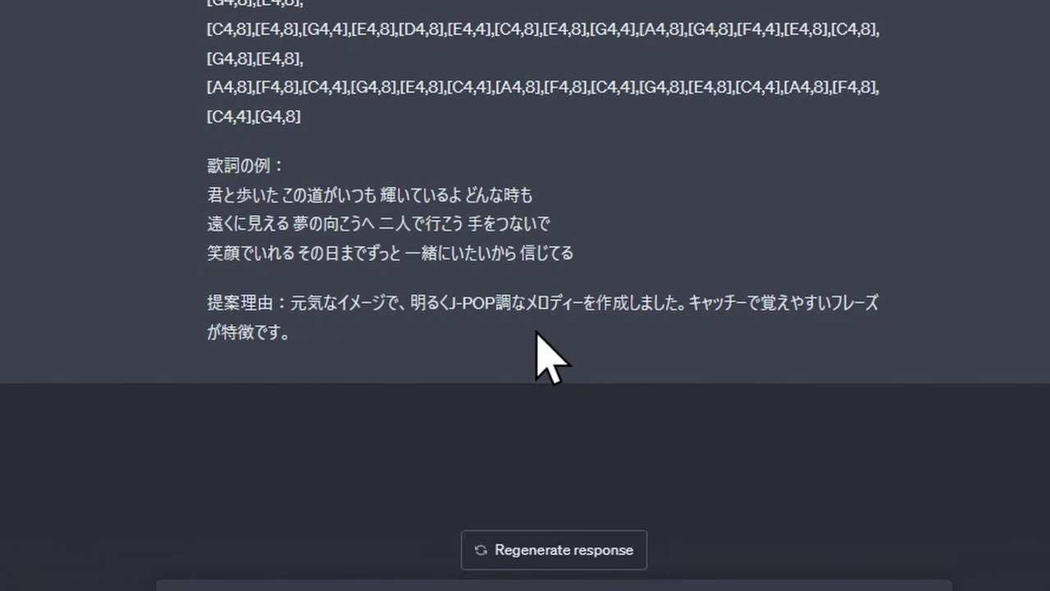
scroll(539, 353, "up", 2)
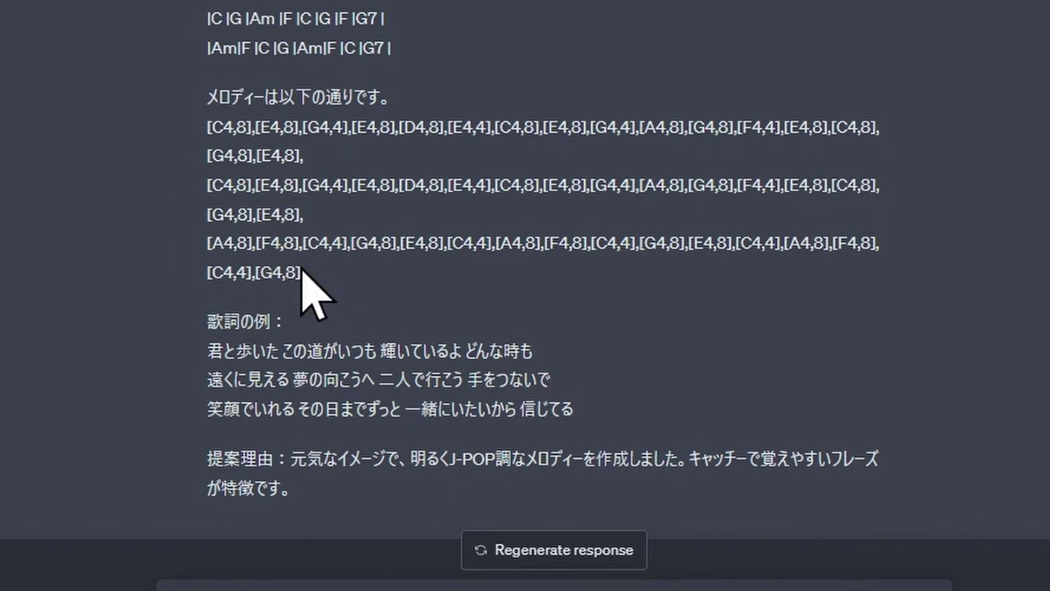
mouse_move(301, 272)
left_mouse_down()
mouse_move(202, 156)
mouse_move(202, 130)
left_mouse_up()
key("ctrl+c")
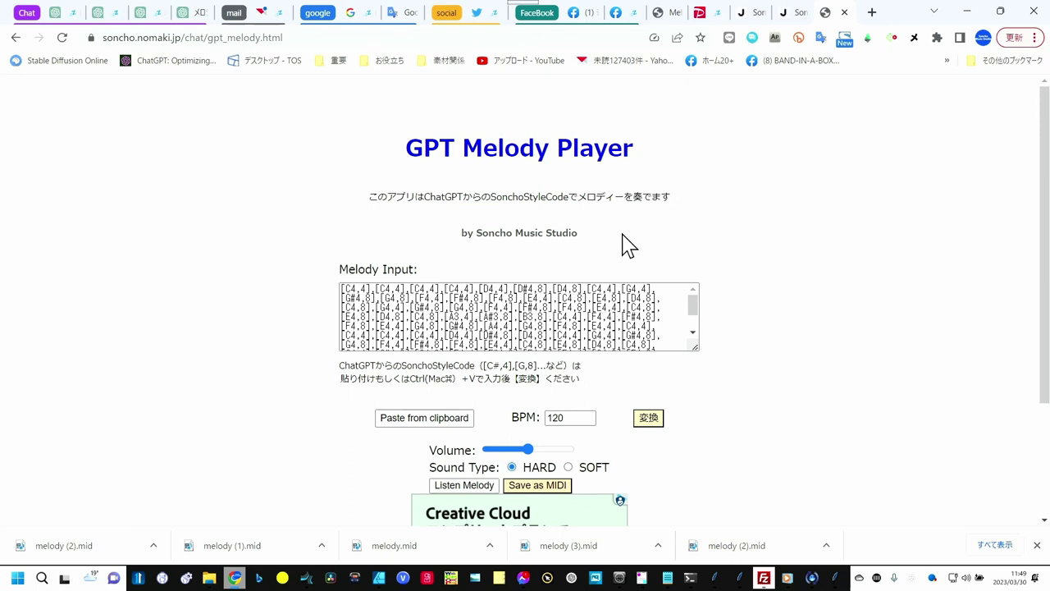
- Reload GPT Melody Player, paste ChatGPT's note code into Melody Input, and convert it
left_click(61, 38)
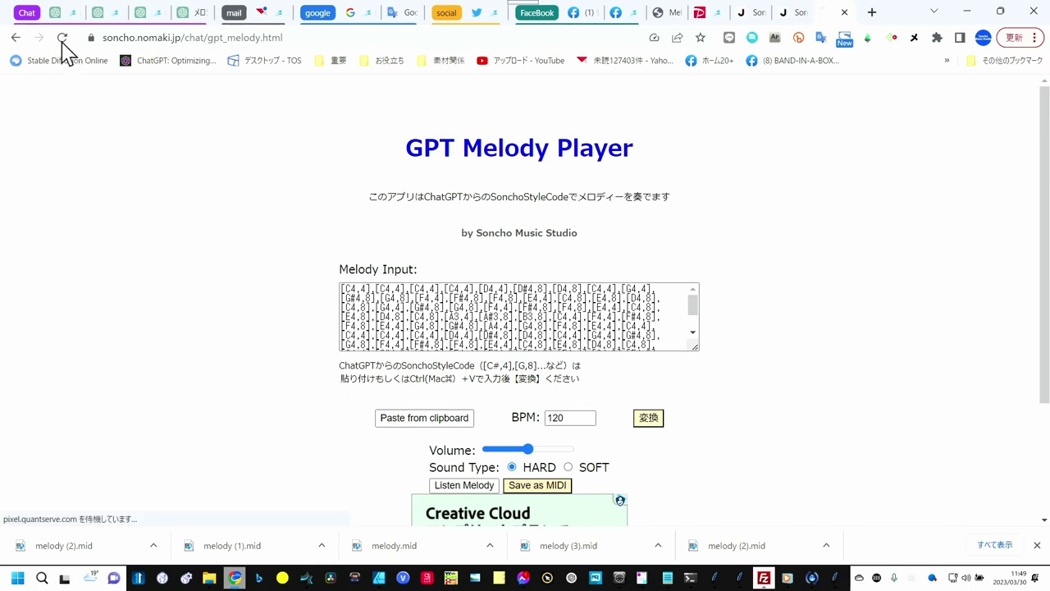
left_click(397, 310)
key("ctrl+v")
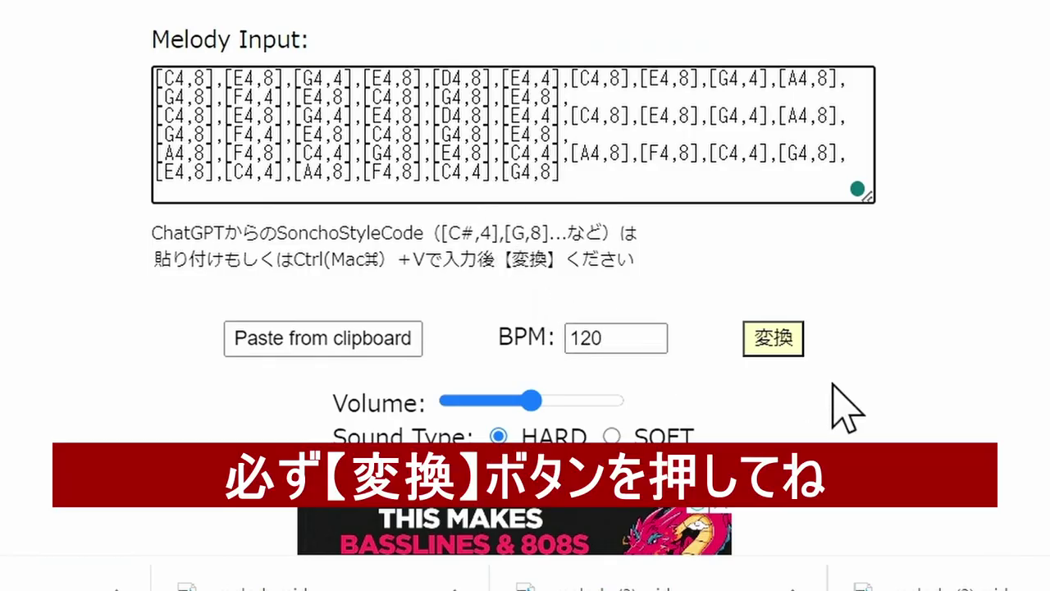
left_click(780, 351)
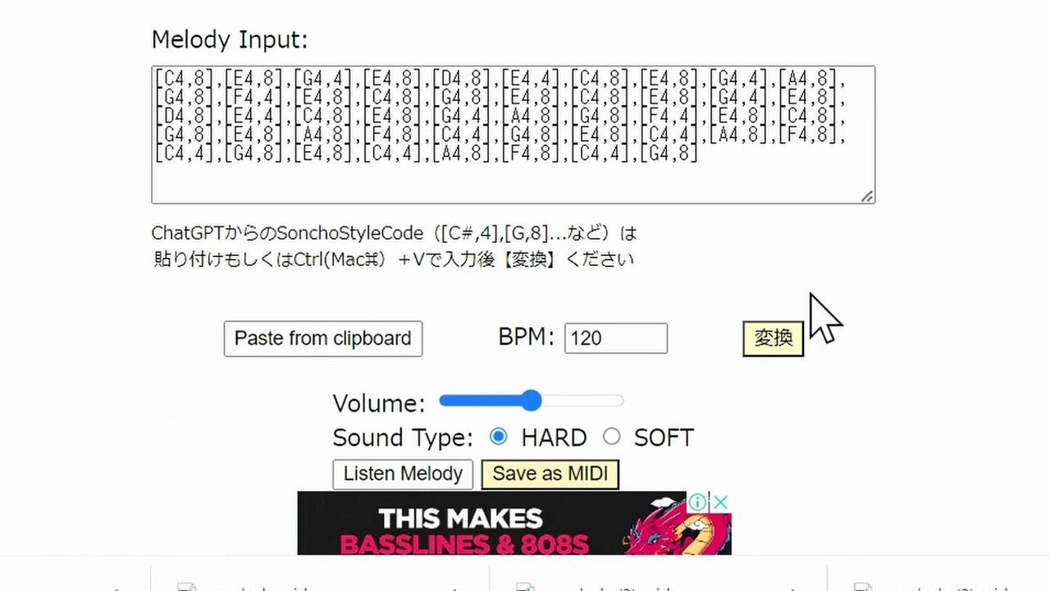
- Return to the prompt generator and copy the Jポップス prompt to the clipboard again
scroll(602, 432, "up", 1)
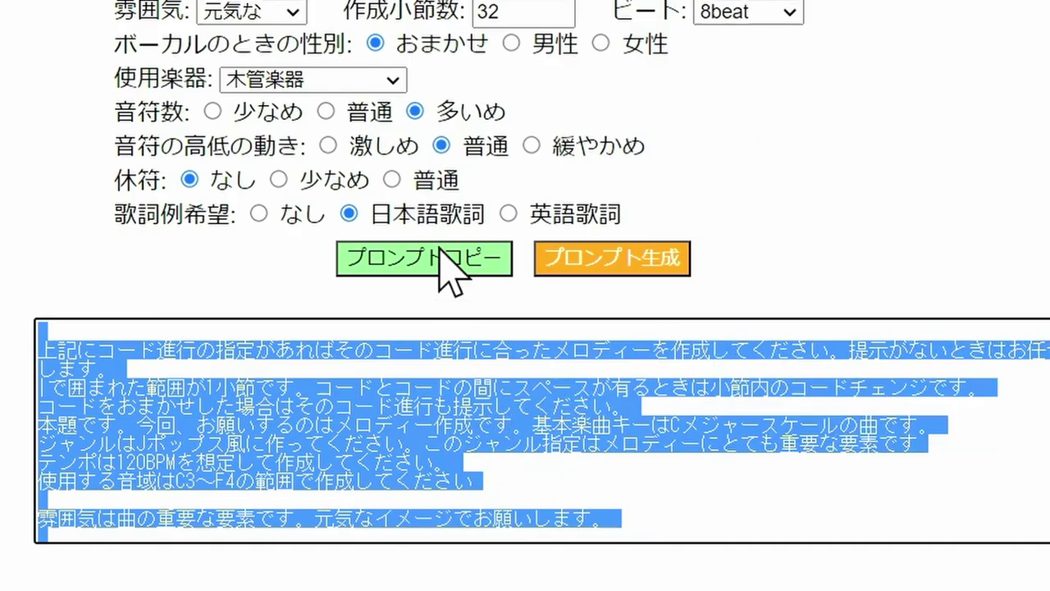
left_click(441, 254)
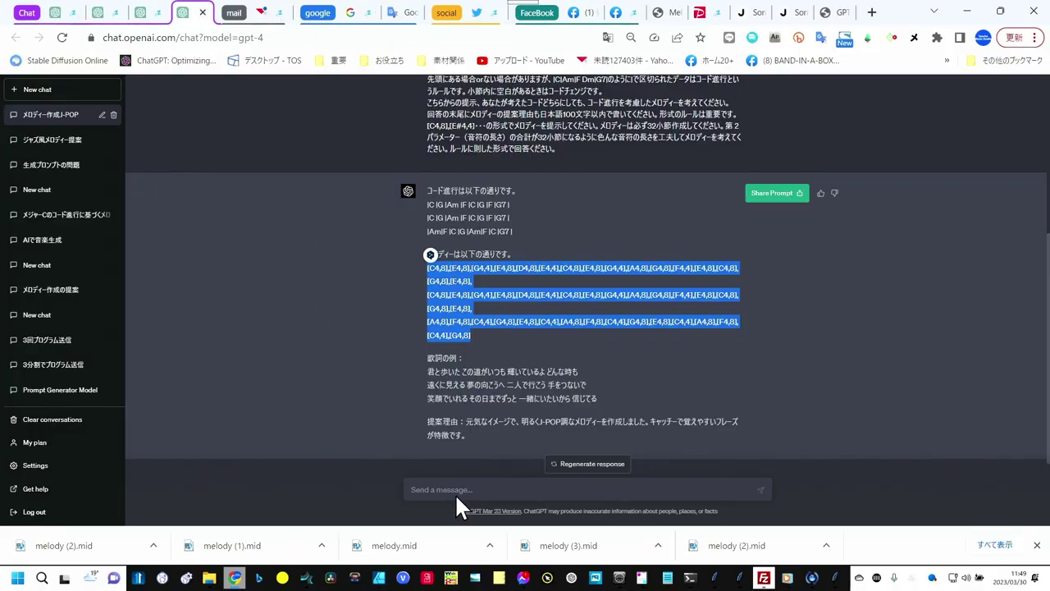
- Paste and send the prompt again in ChatGPT, then select the new melody's note code
left_click(457, 495)
key("ctrl+v")
key("Return")
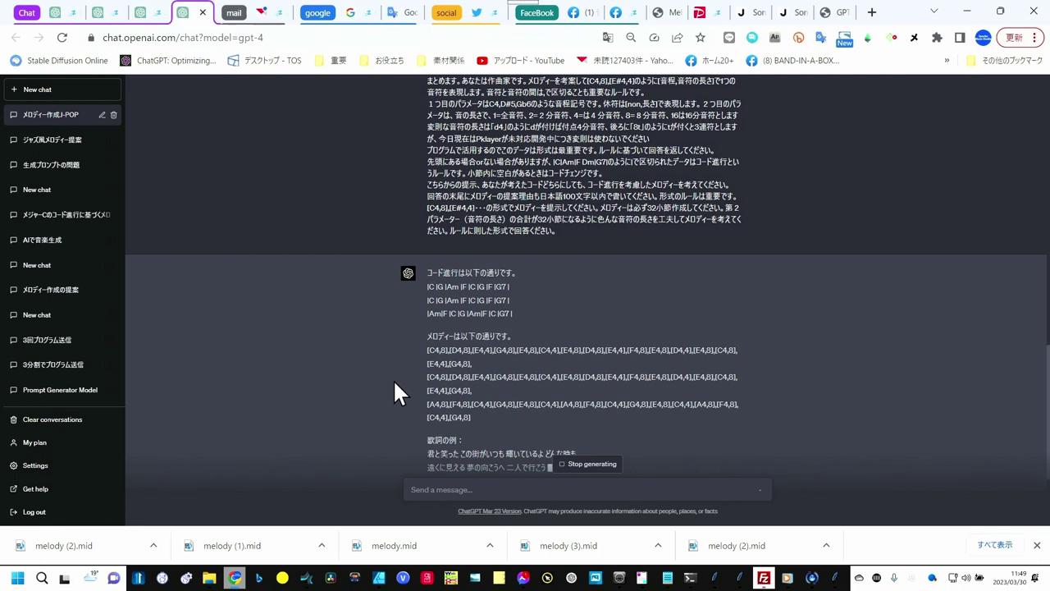
left_click_drag(479, 417, 423, 350)
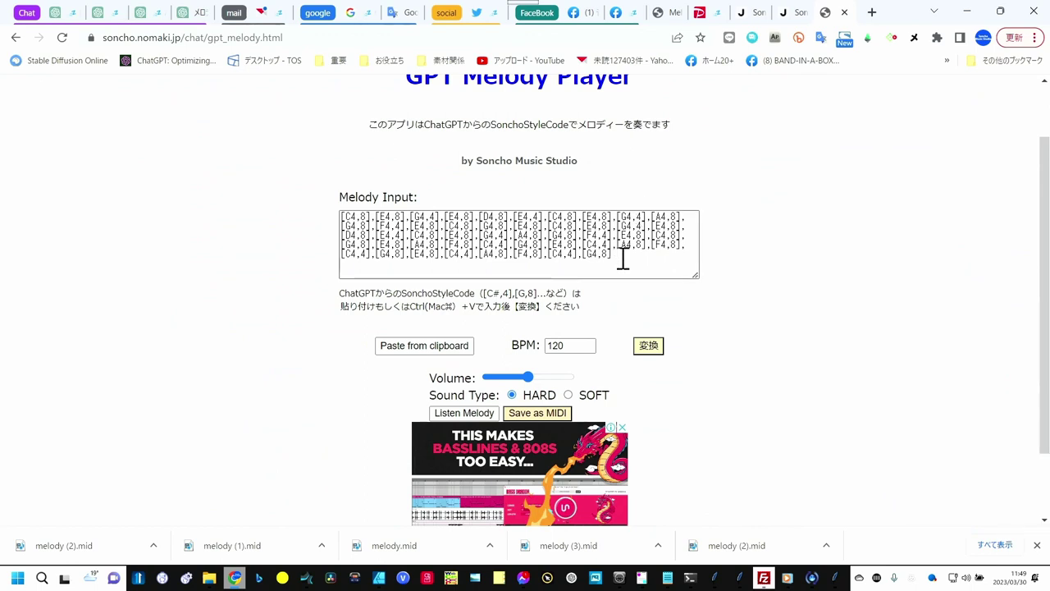
- Replace Melody Input with the new code, convert it, listen to it, and start saving as MIDI
left_click(462, 351)
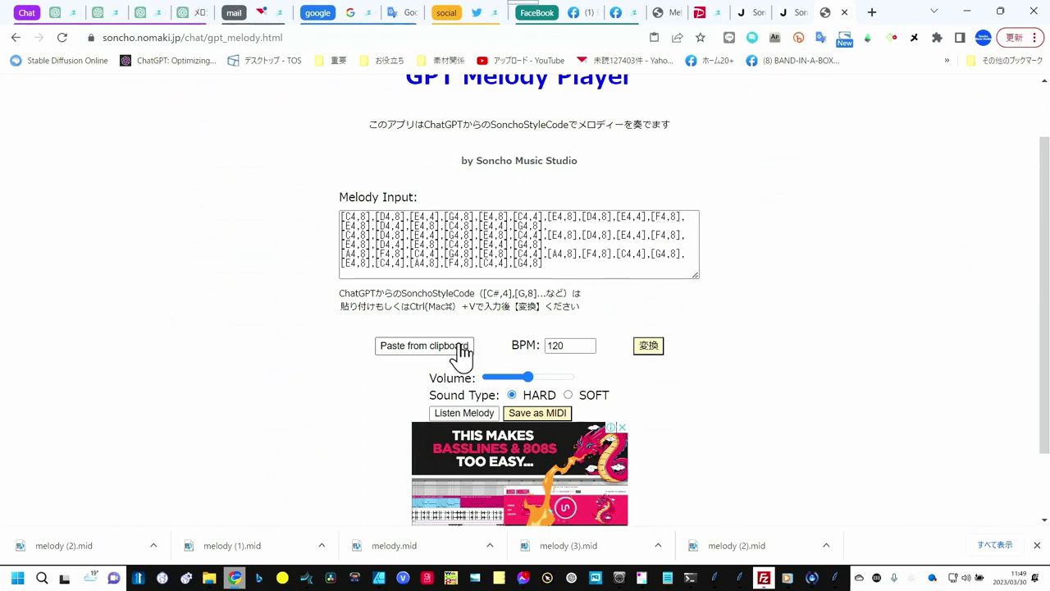
left_click(647, 350)
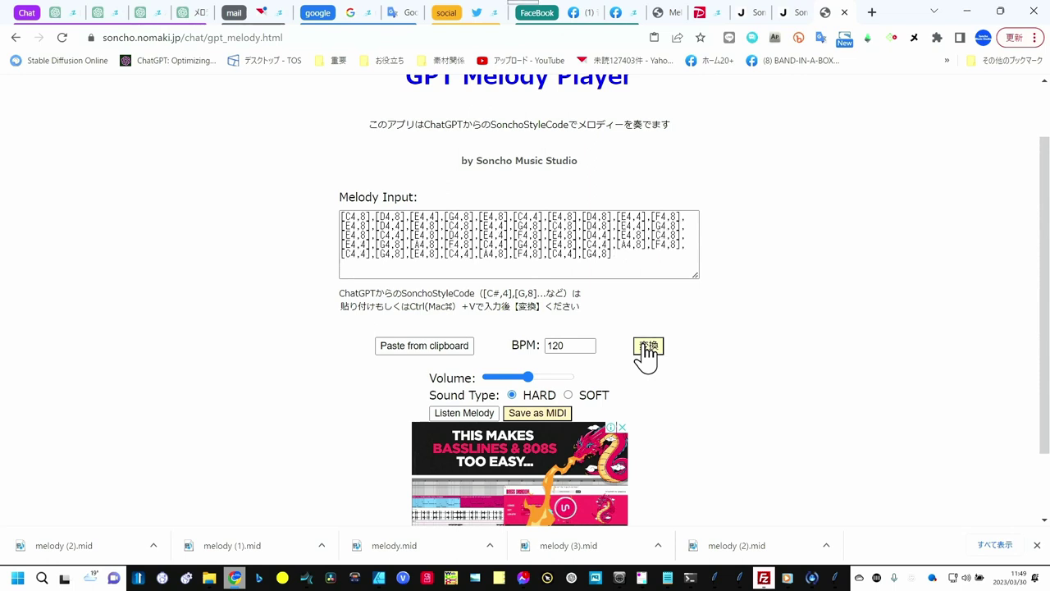
left_click(476, 416)
left_click(548, 419)
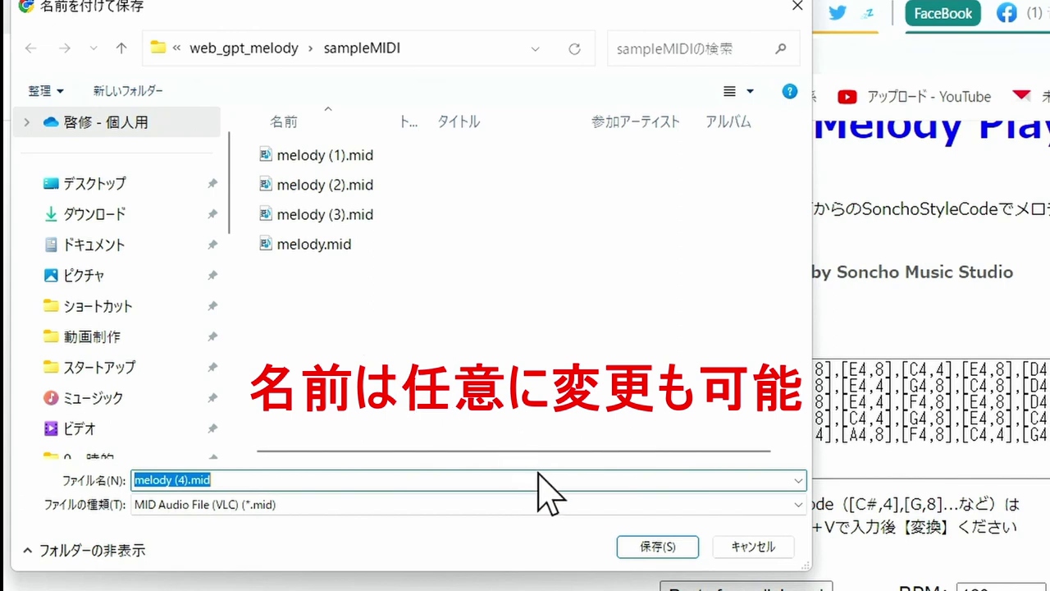
- Confirm the save dialog, keeping the default name melody (4).mid in sampleMIDI
left_click(659, 547)
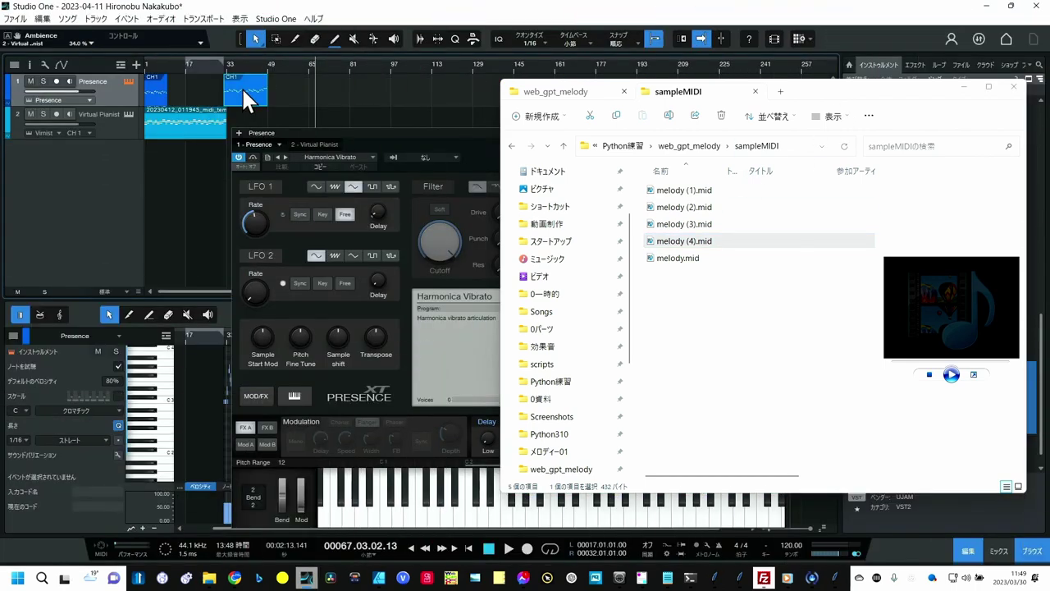
- Undo the old melody clips and place melody (4).mid at bar 49 of the Presence track
key("ctrl+z")
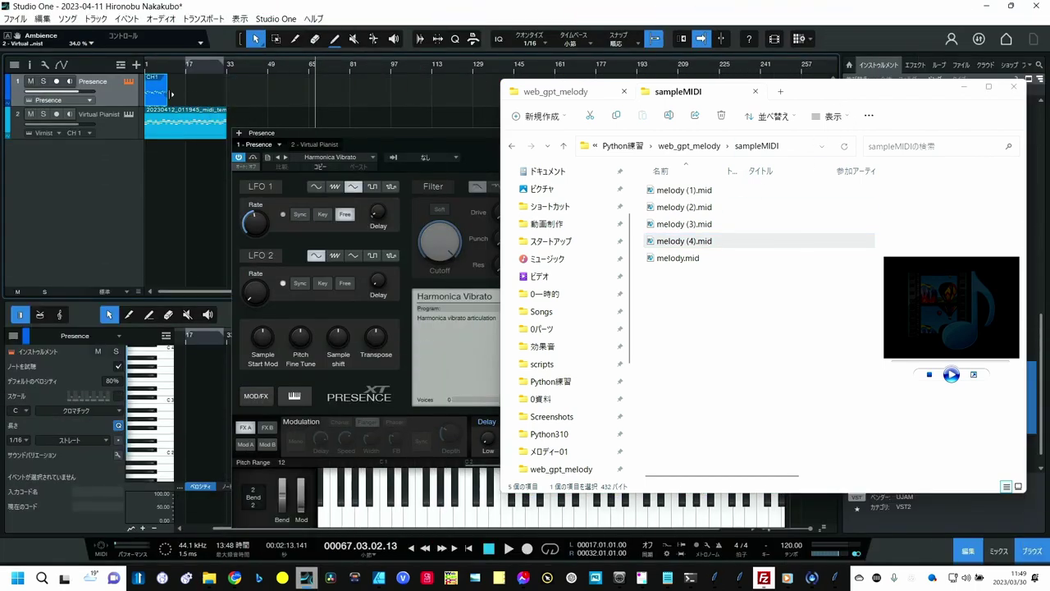
key("ctrl+z")
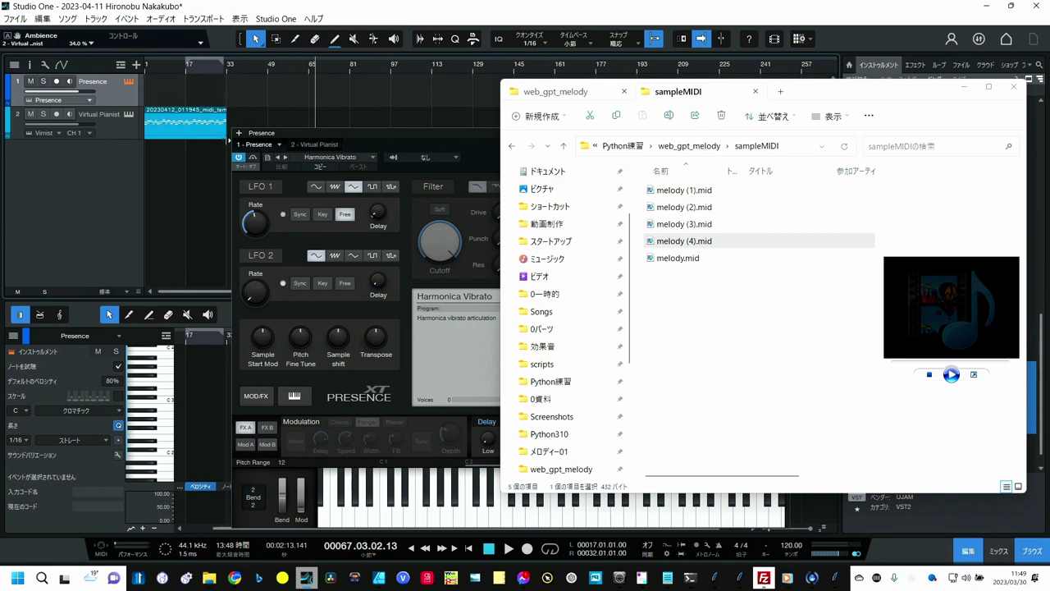
left_click_drag(671, 241, 285, 92)
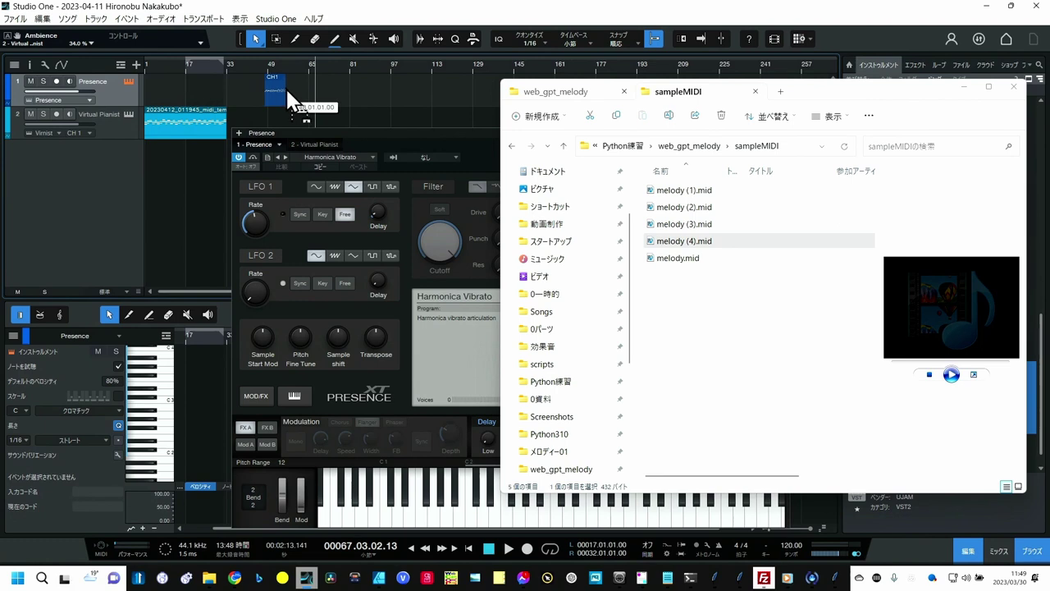
left_click_drag(286, 89, 287, 90)
- Play the imported melody from bar 49, then move the Presence window off the piano roll notes
scroll(212, 85, "up", 5)
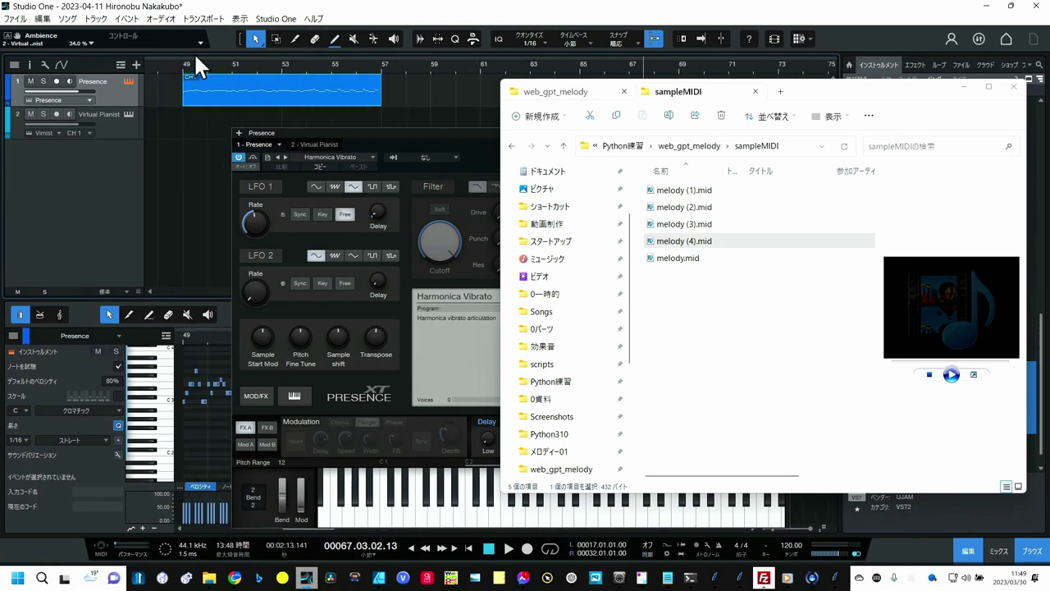
left_click(184, 66)
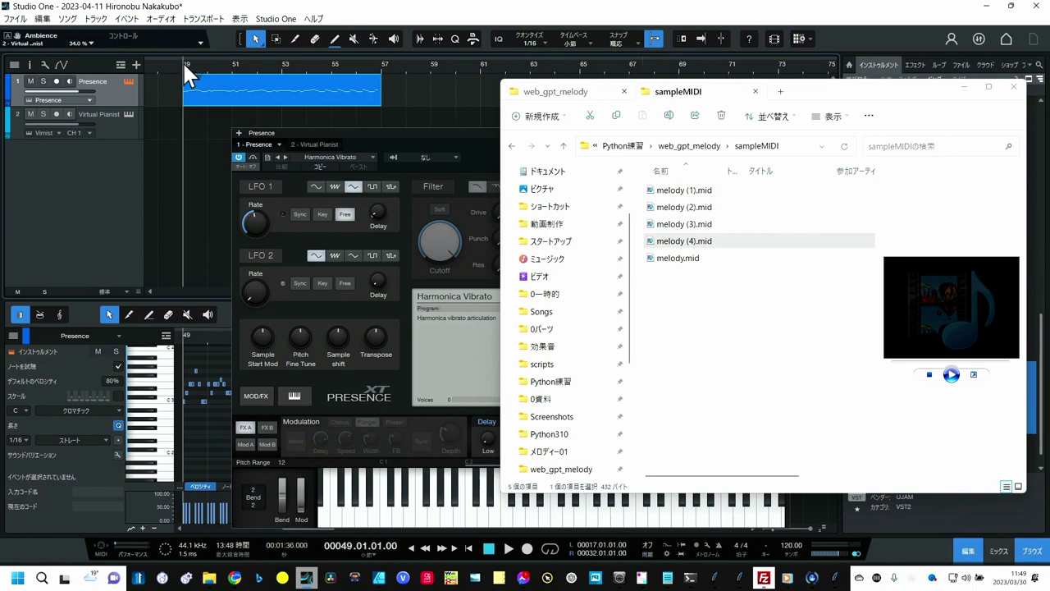
key("space")
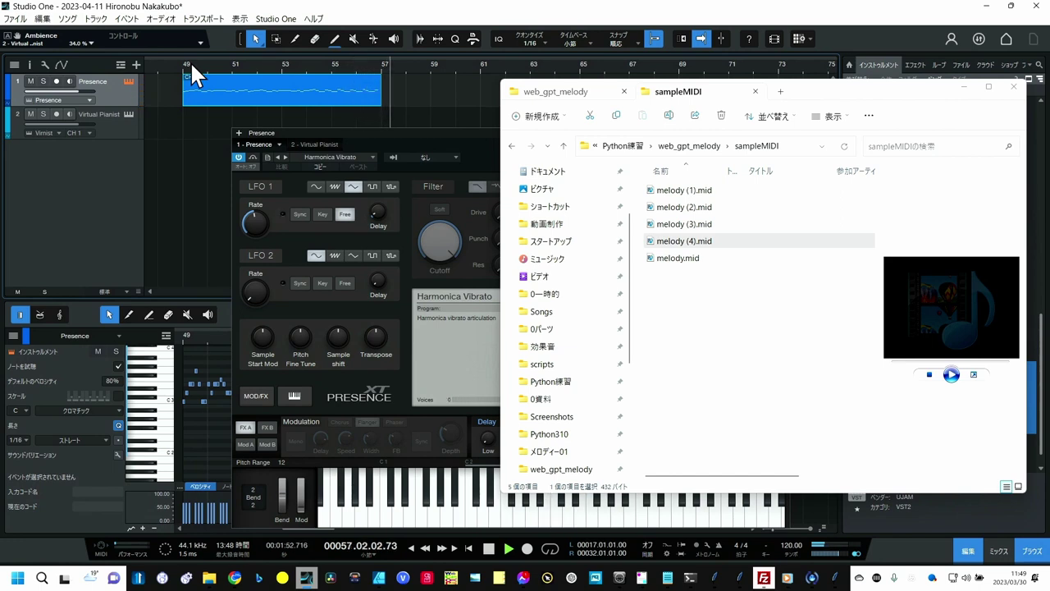
key("space")
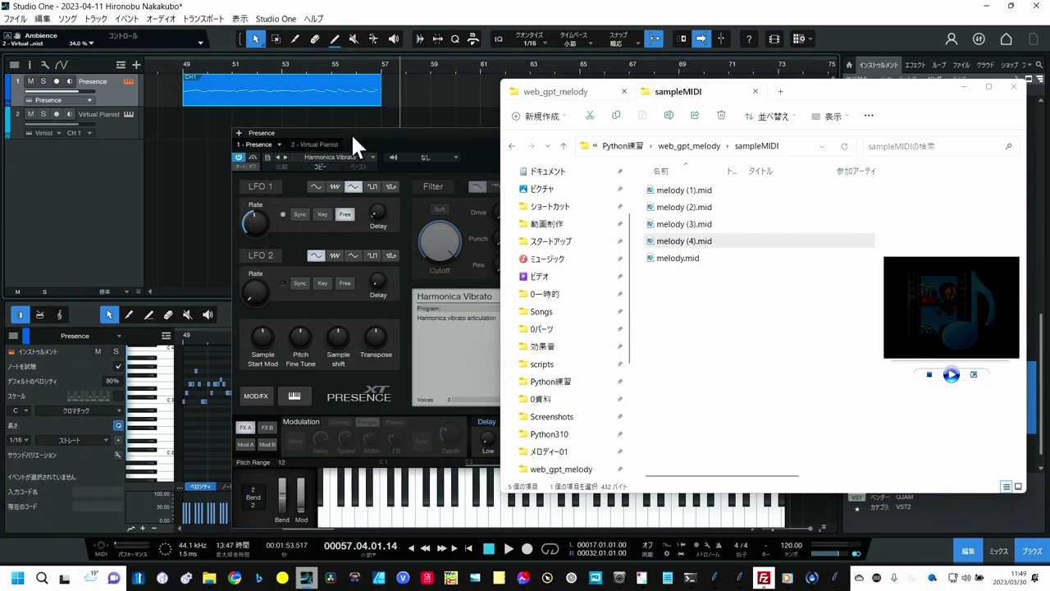
left_click_drag(353, 132, 603, 166)
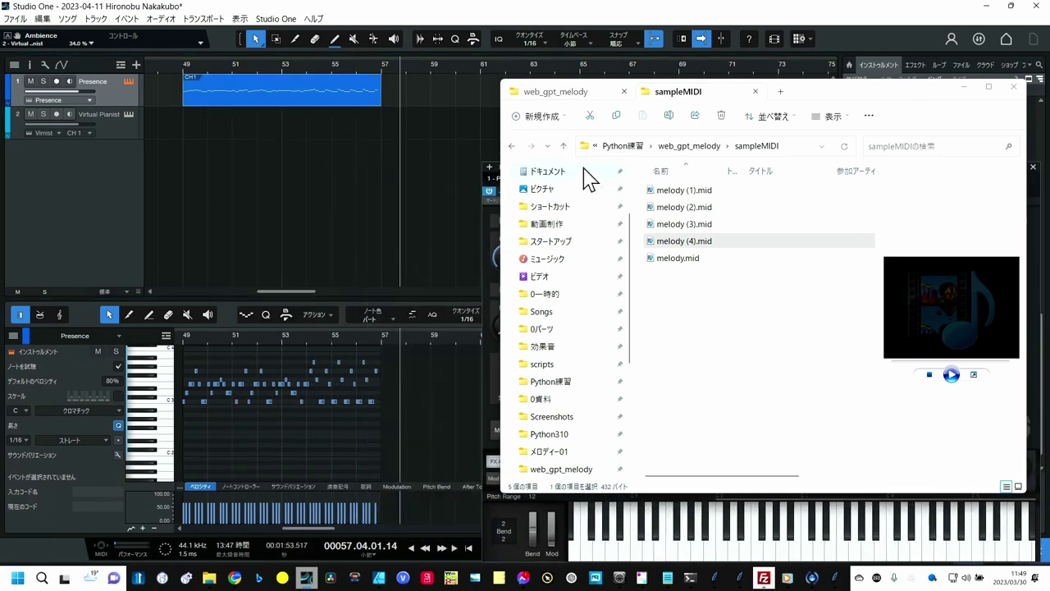
- Zoom the piano roll to bars 52–61 and select the E3 note to inspect it
left_click(327, 117)
left_click_drag(298, 335, 308, 361)
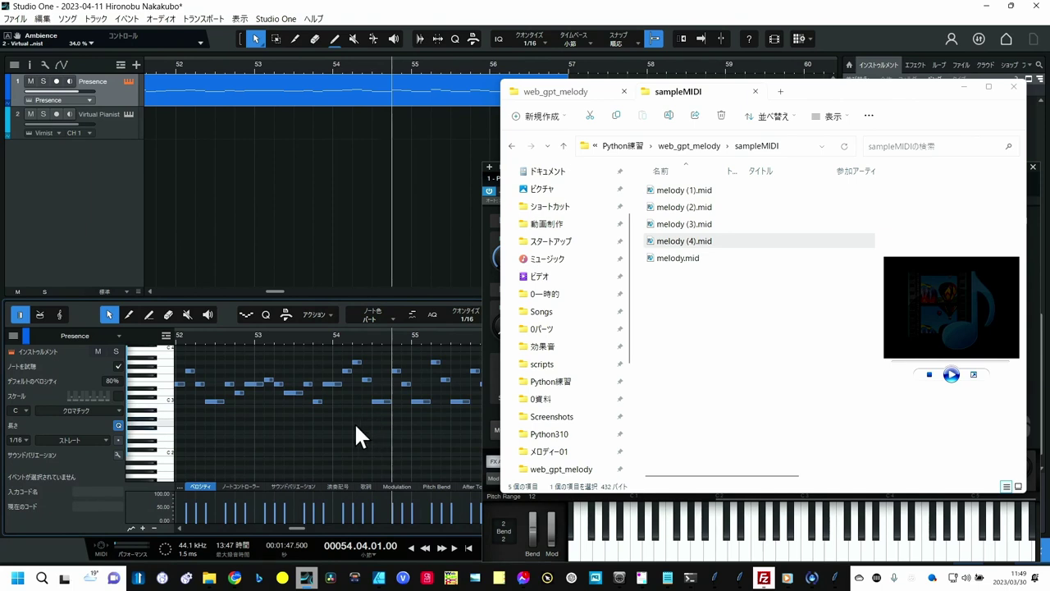
left_click(335, 384)
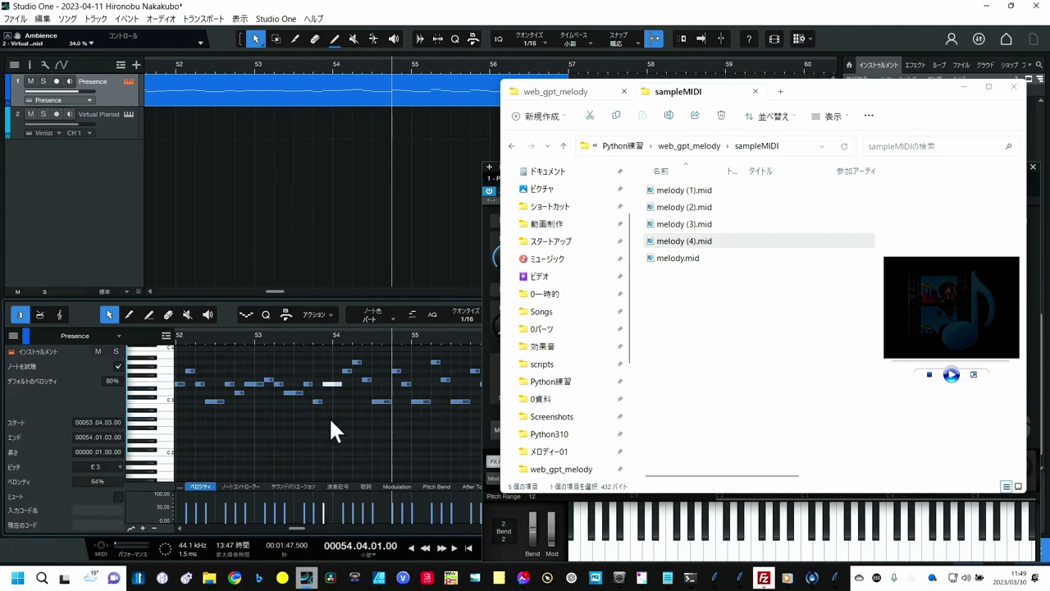
scroll(324, 353, "up", 2)
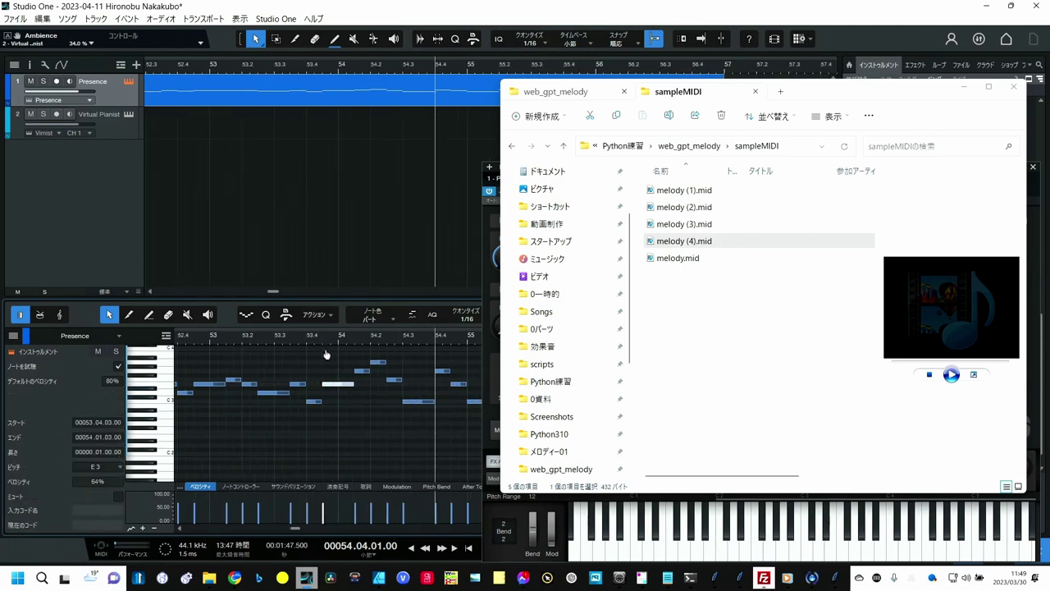
scroll(325, 354, "down", 1)
scroll(325, 344, "down", 3)
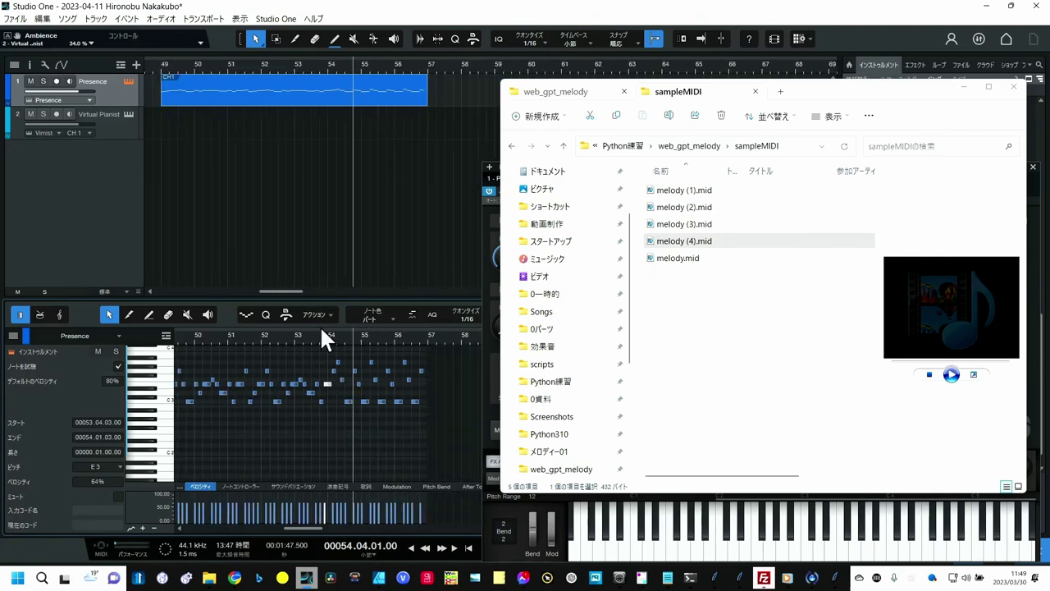
scroll(362, 339, "up", 3)
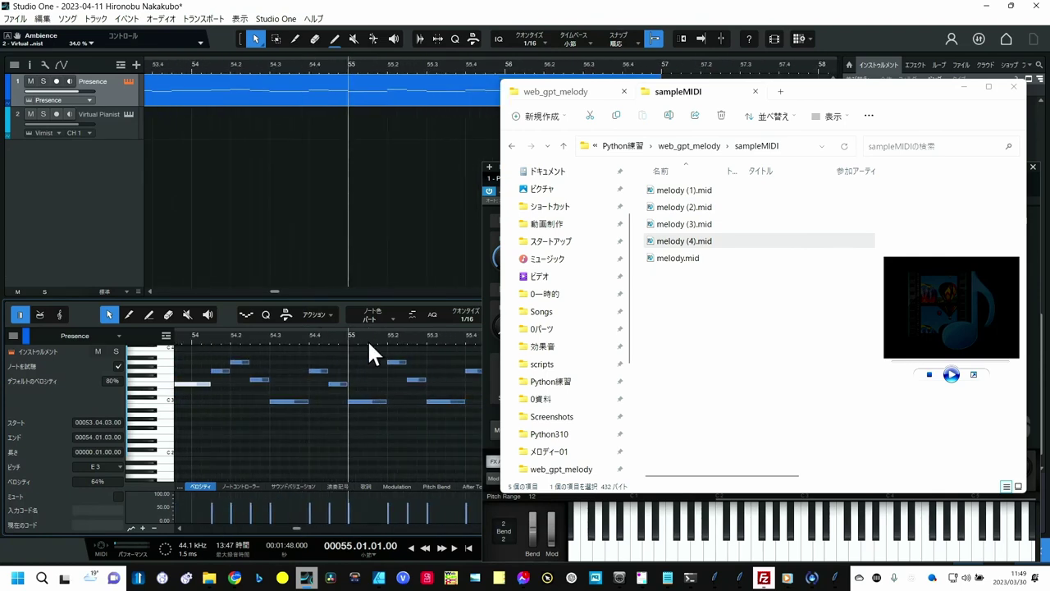
- Select the two notes at bar 55 and lengthen the last G3 note to two beats
left_click_drag(363, 348, 403, 404)
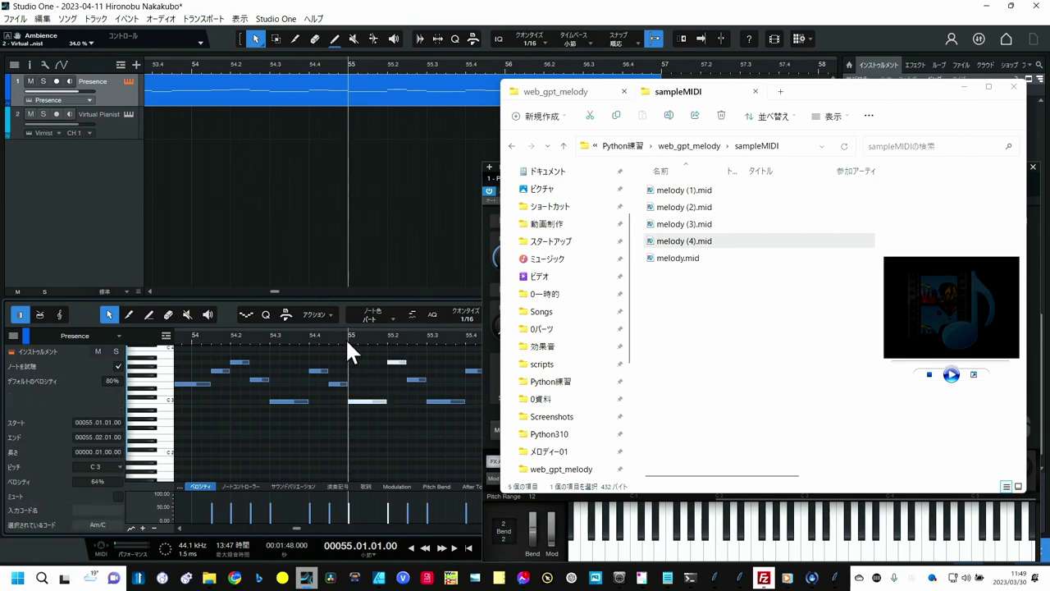
scroll(353, 336, "down", 3)
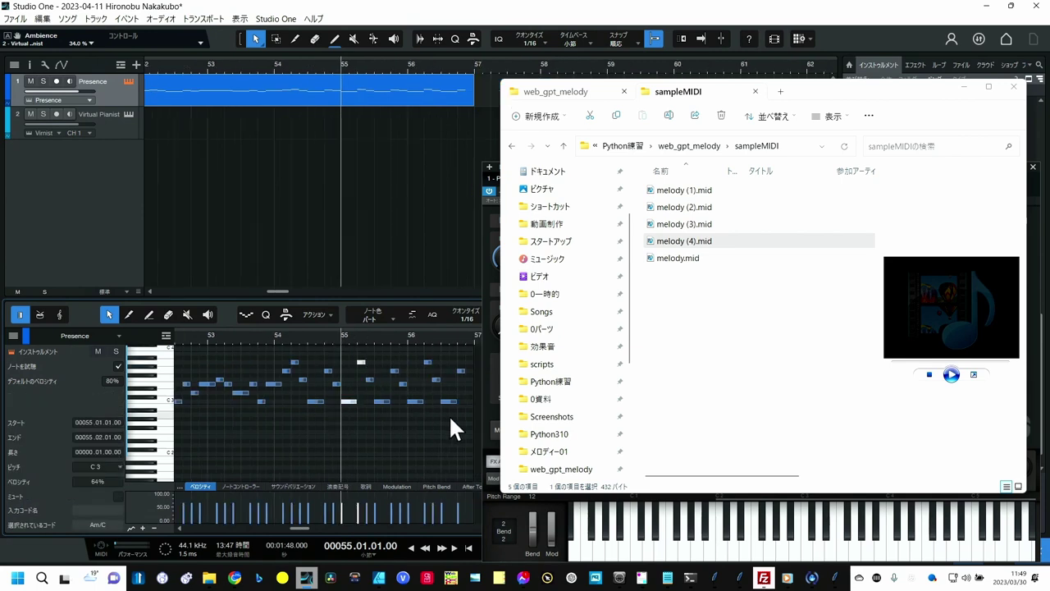
left_click_drag(468, 371, 493, 370)
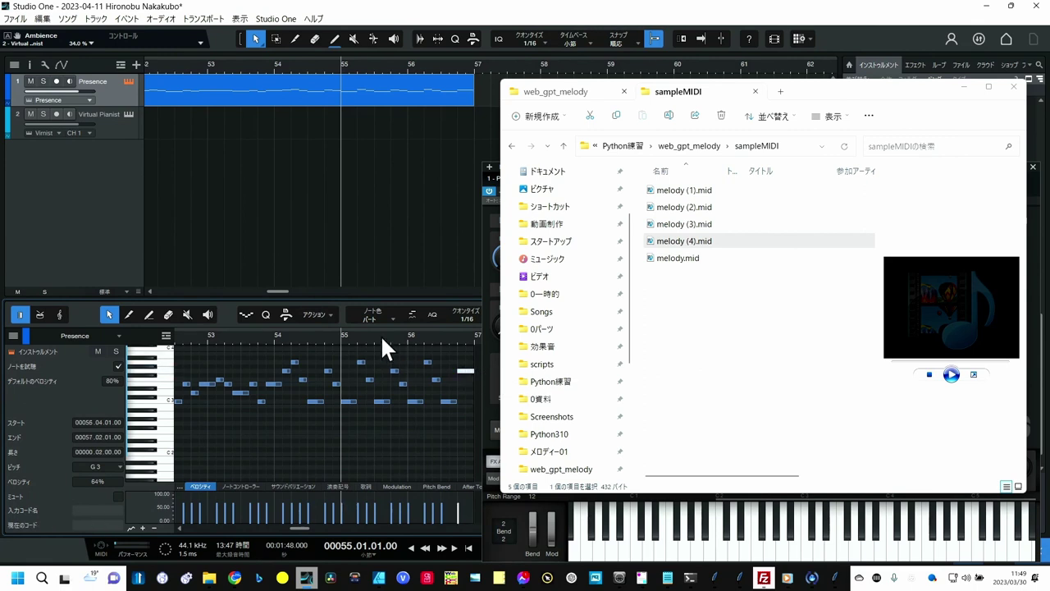
- Play back the edited melody, then return to the melody prompt page in Chrome
key("space")
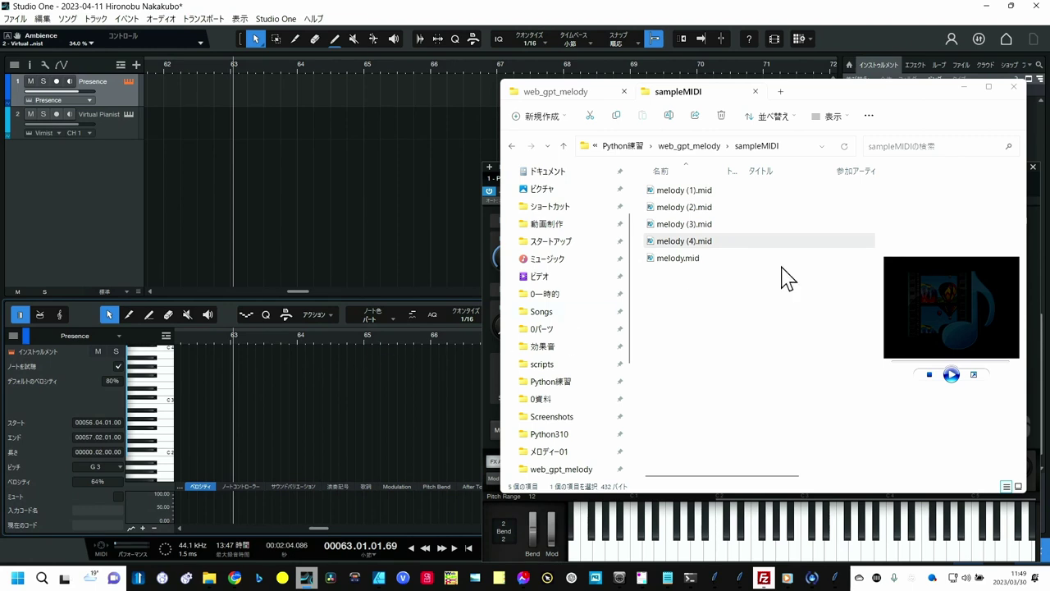
left_click(235, 578)
left_click(581, 359)
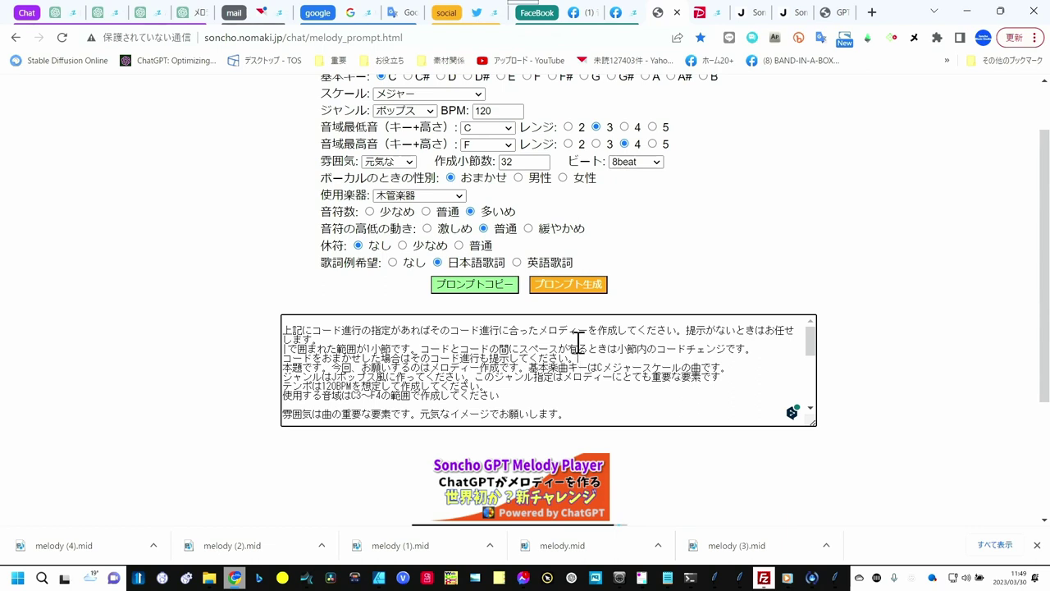
scroll(555, 368, "down", 2)
scroll(554, 368, "down", 1)
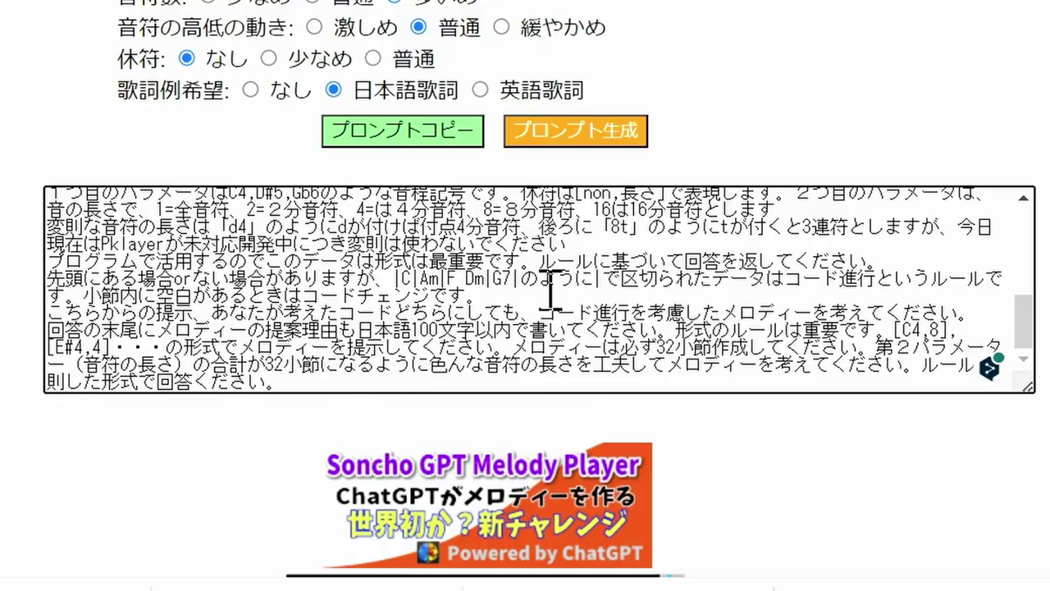